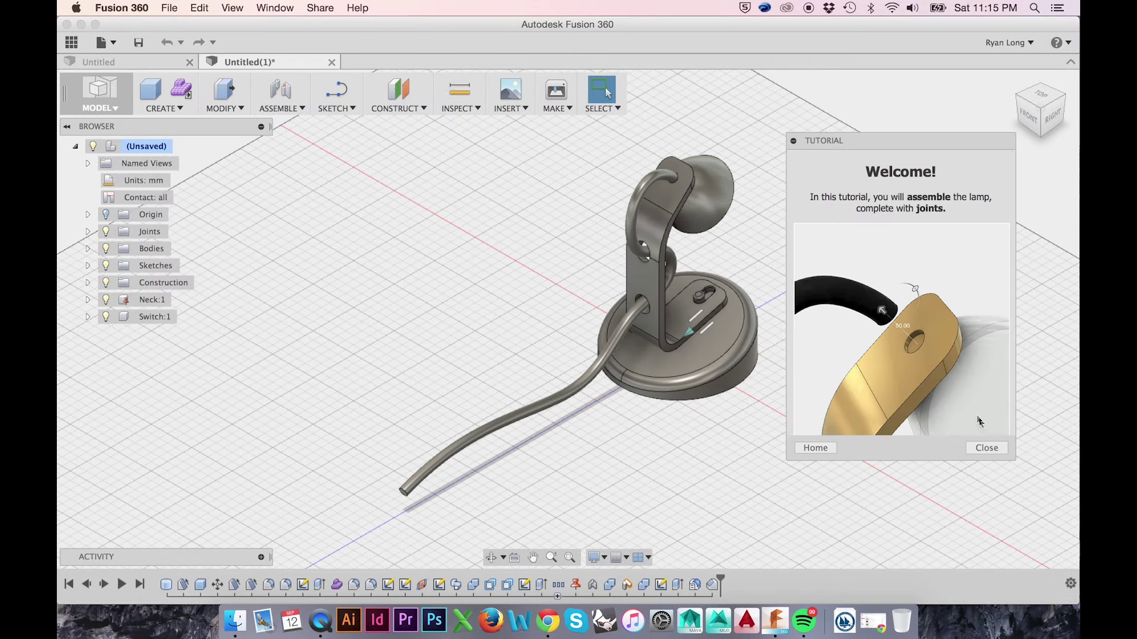
pyautogui.scroll(-3, 931, 371)
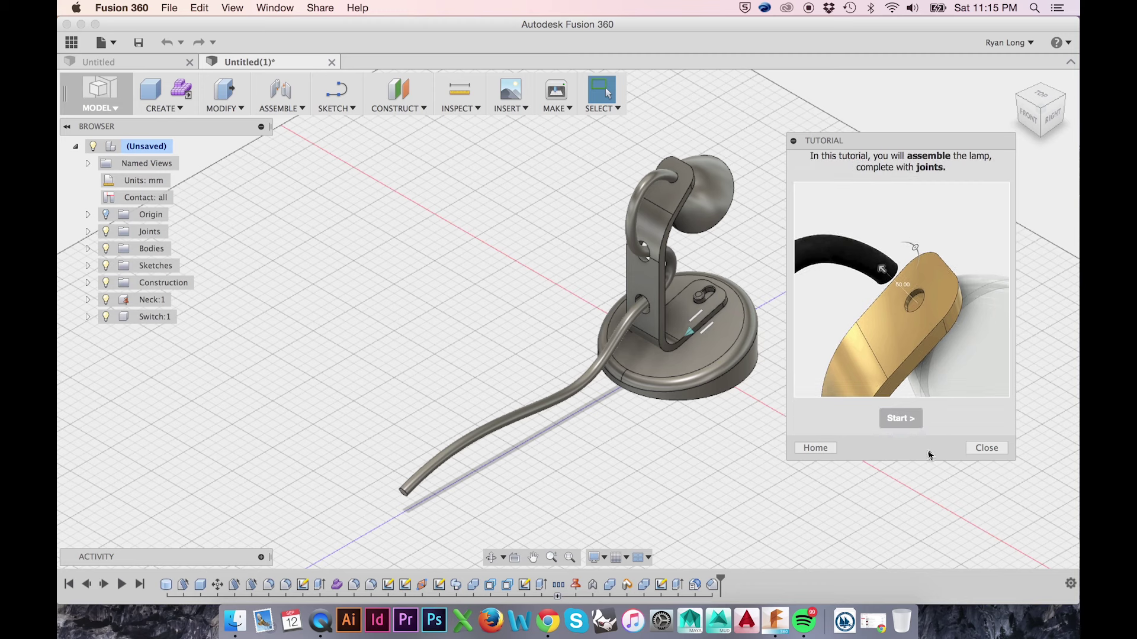
# Start the lamp-assembly joints tutorial, enlarge its panel, and advance to step 2
pyautogui.click(901, 418)
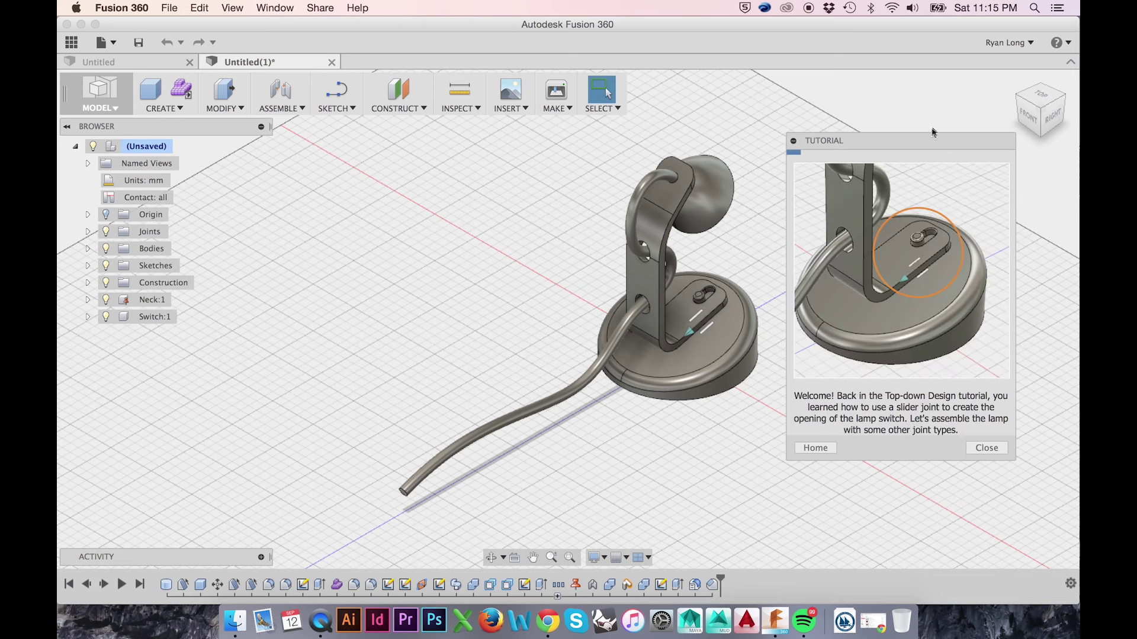
pyautogui.moveTo(1014, 463); pyautogui.dragTo(1066, 547)
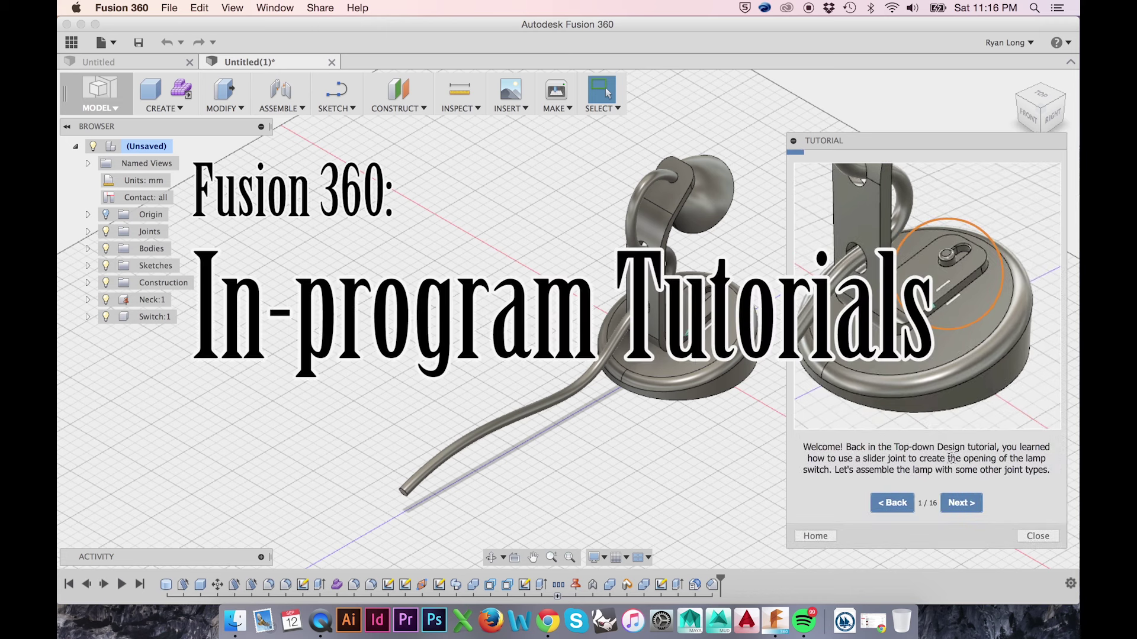
pyautogui.click(960, 503)
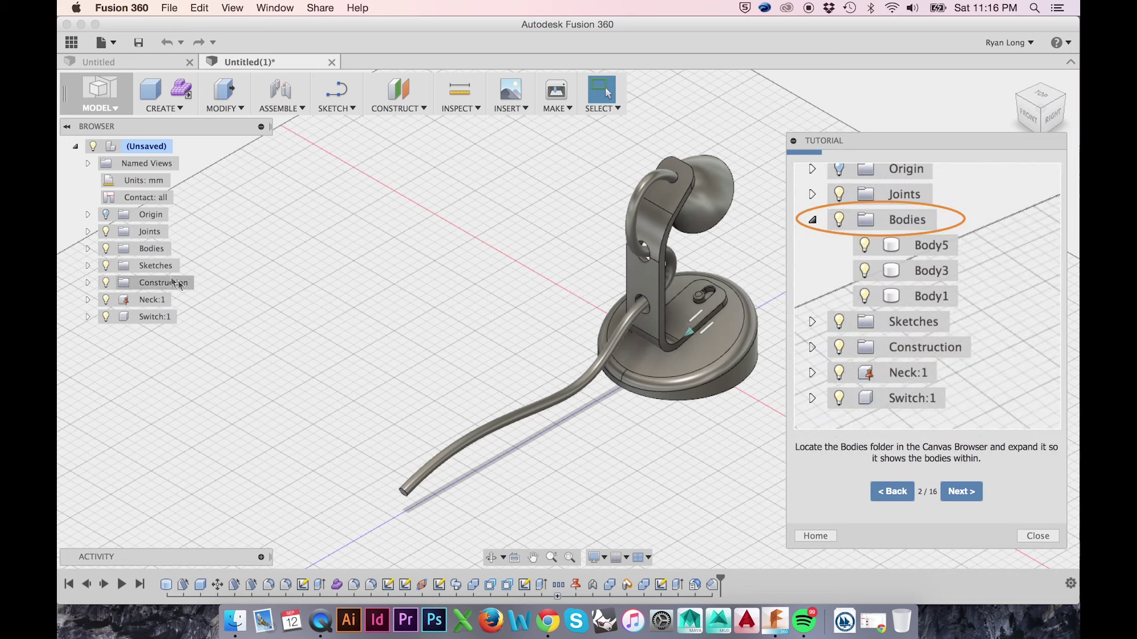
# Expand the Bodies folder and convert Body5, Body3 and Body1 into components
pyautogui.click(88, 249)
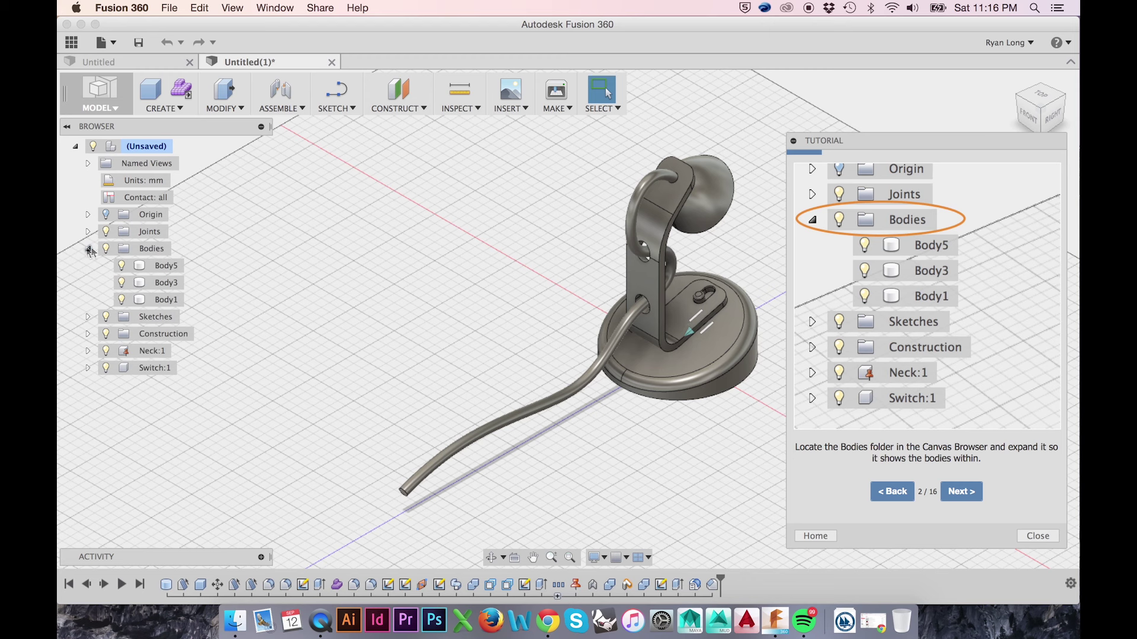
pyautogui.click(166, 266)
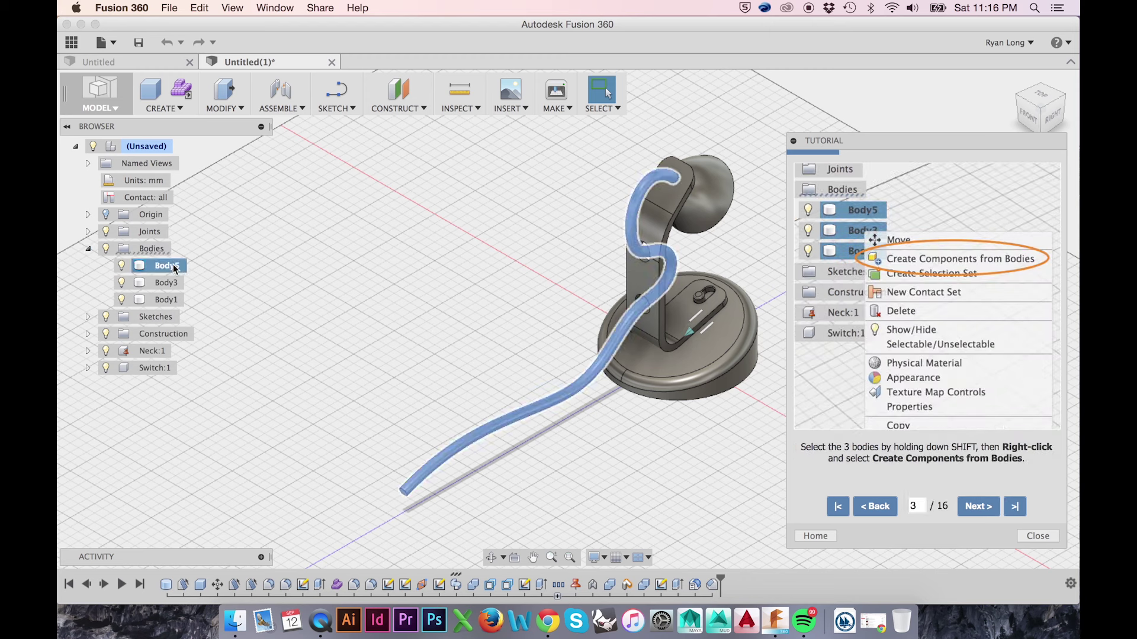
pyautogui.keyDown('shift'); pyautogui.click(166, 283); pyautogui.keyUp('shift')
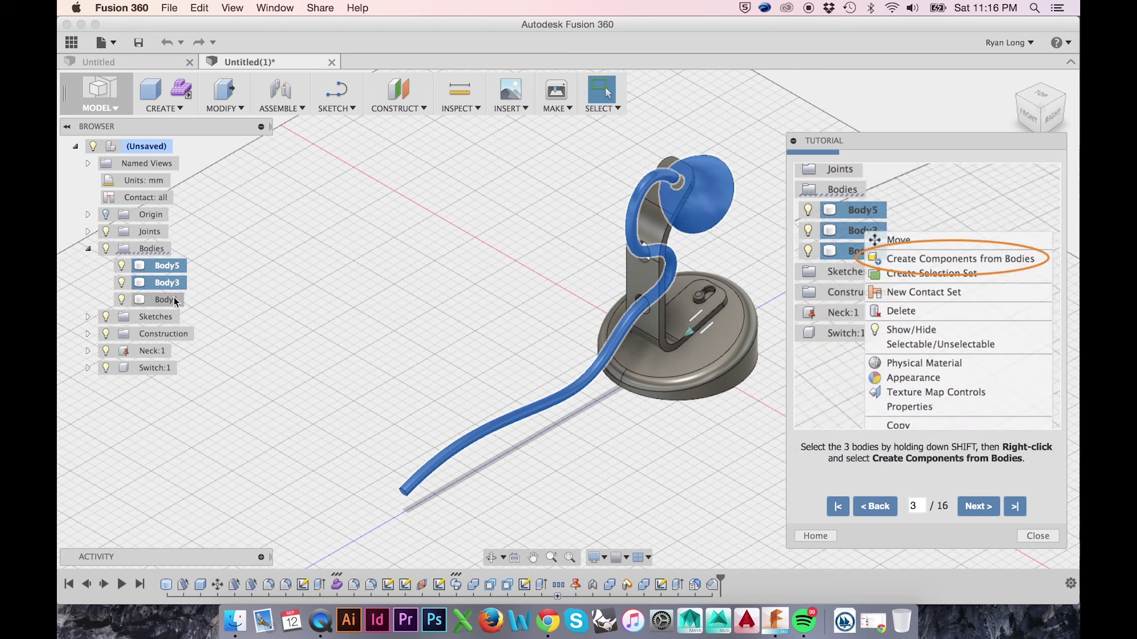
pyautogui.keyDown('shift'); pyautogui.click(166, 300); pyautogui.keyUp('shift')
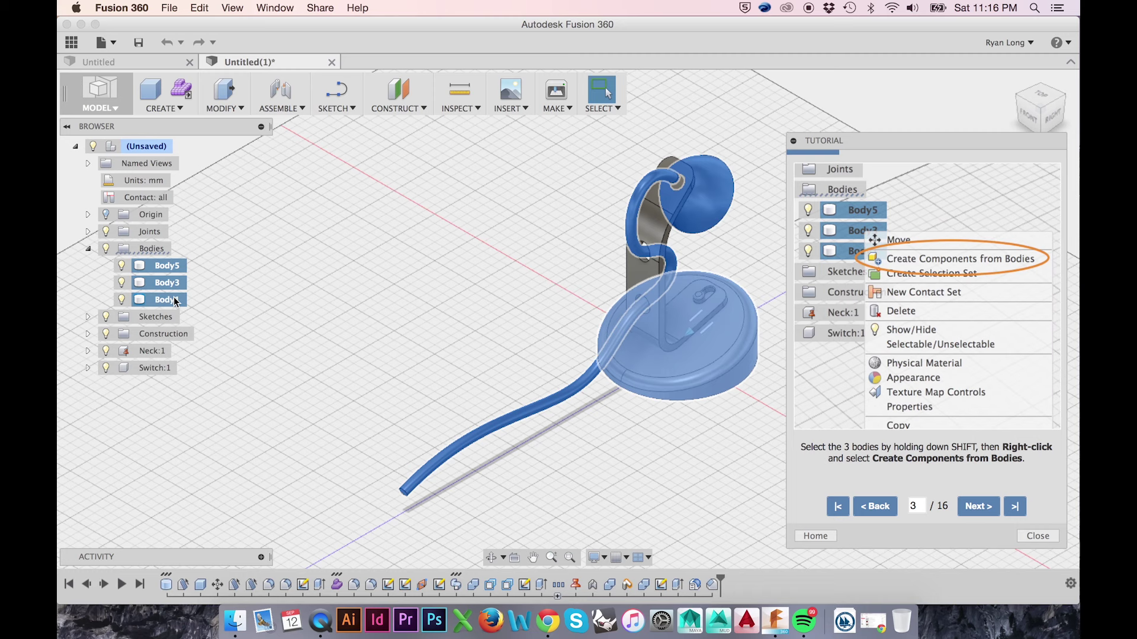
pyautogui.rightClick(174, 302)
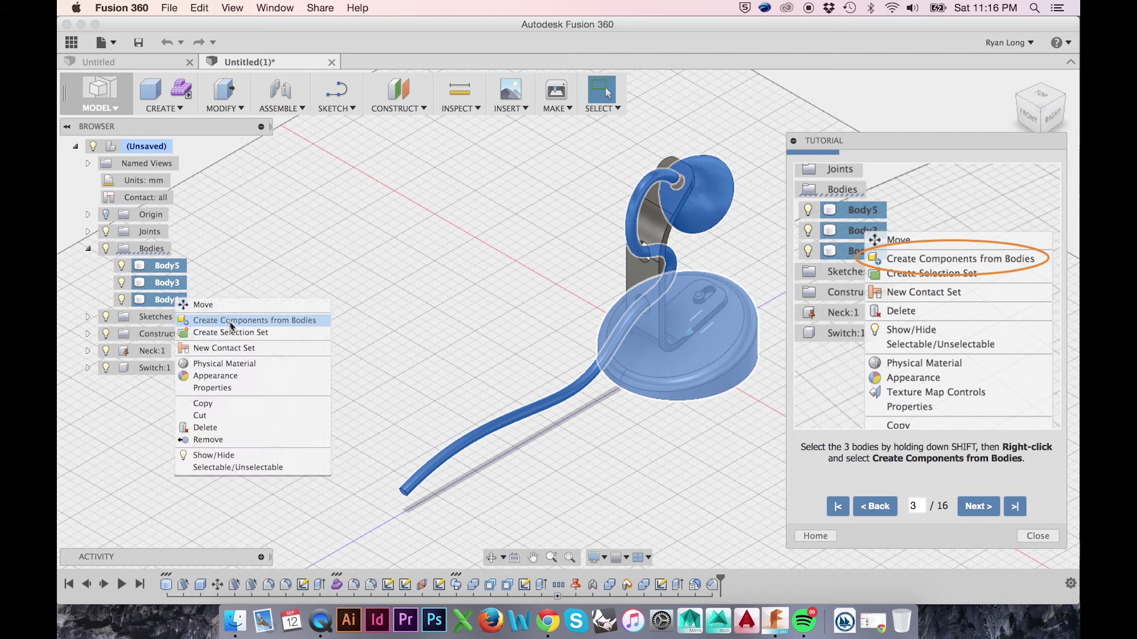
pyautogui.click(254, 319)
# Rename Component20, Component21 and Component22 to Cord, Shade and Base
pyautogui.click(169, 317)
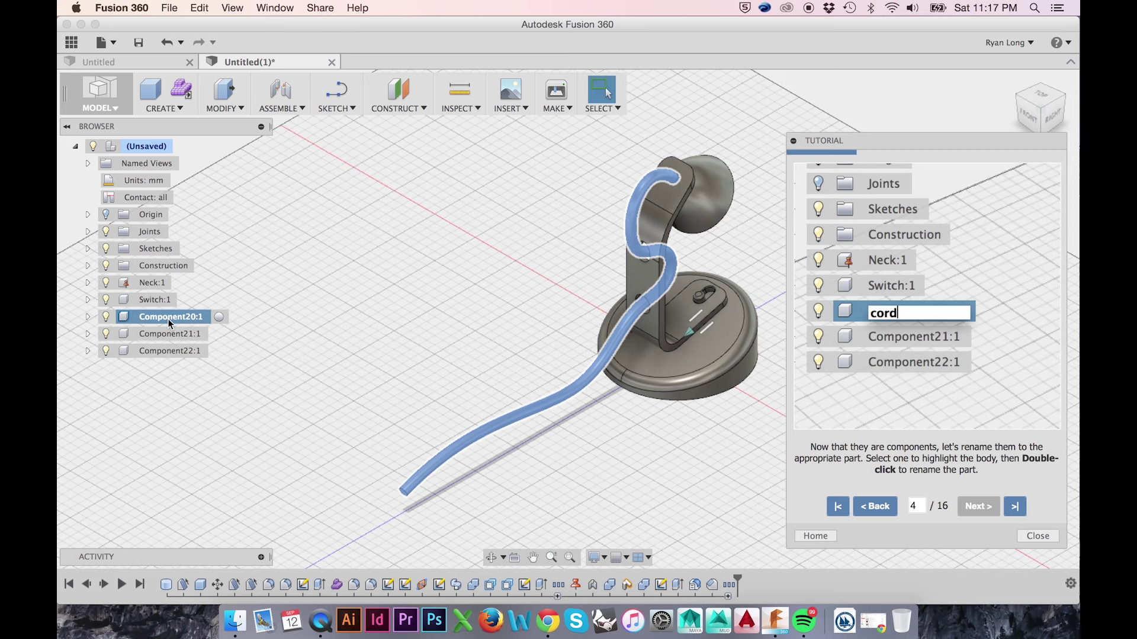
pyautogui.doubleClick(168, 319)
pyautogui.write('Cord')
pyautogui.press('Return')
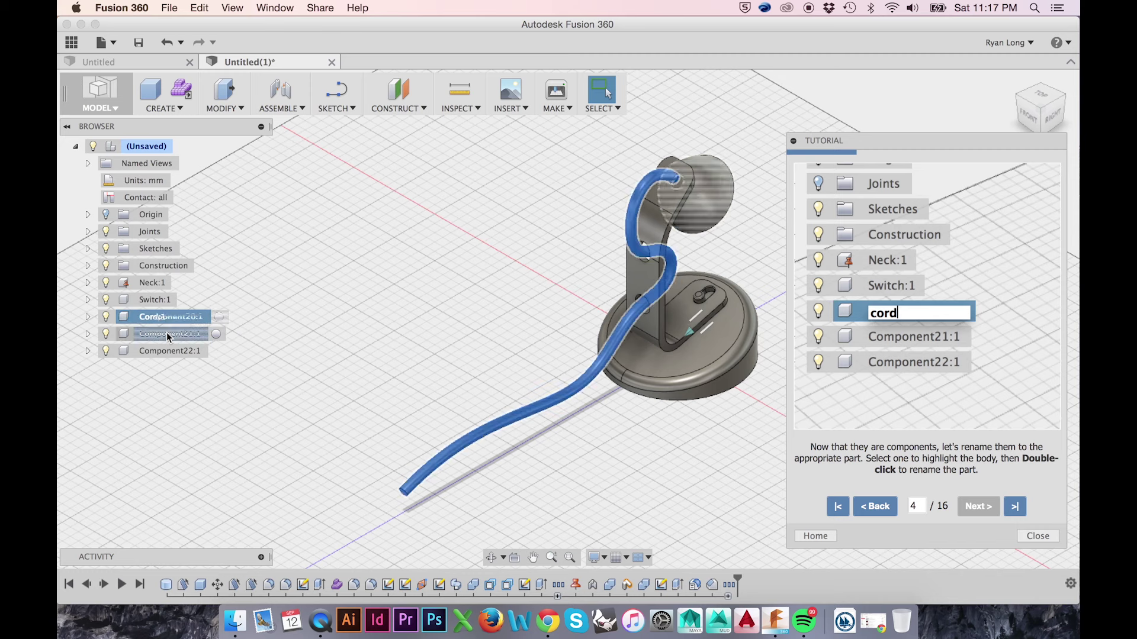
pyautogui.doubleClick(170, 334)
pyautogui.write('Shade')
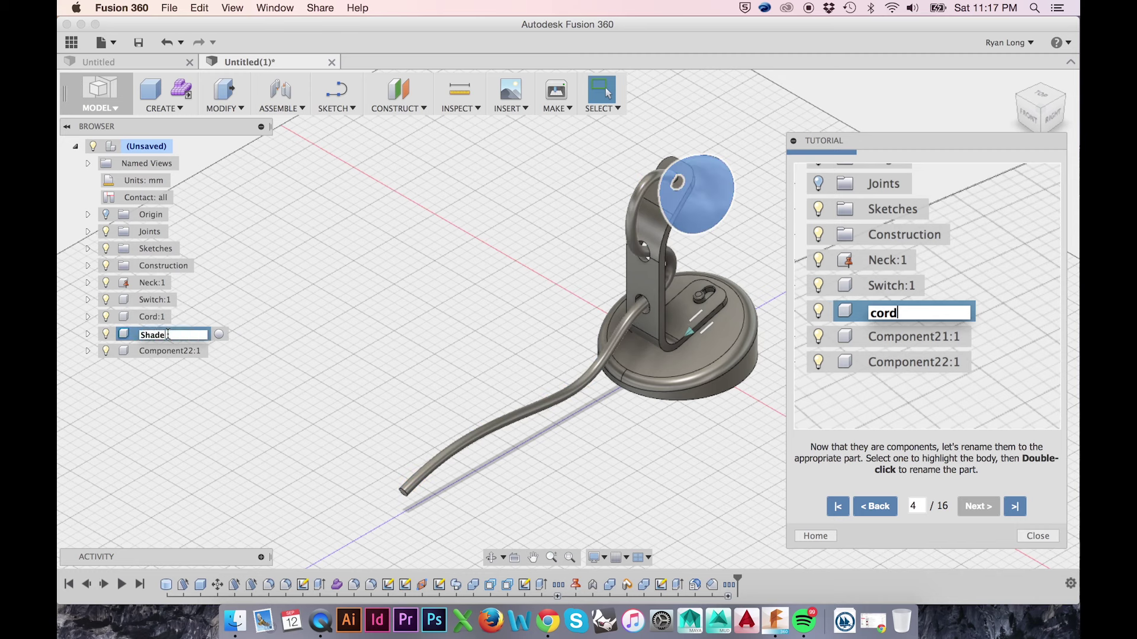
pyautogui.press('Return')
pyautogui.doubleClick(169, 351)
pyautogui.write('Base')
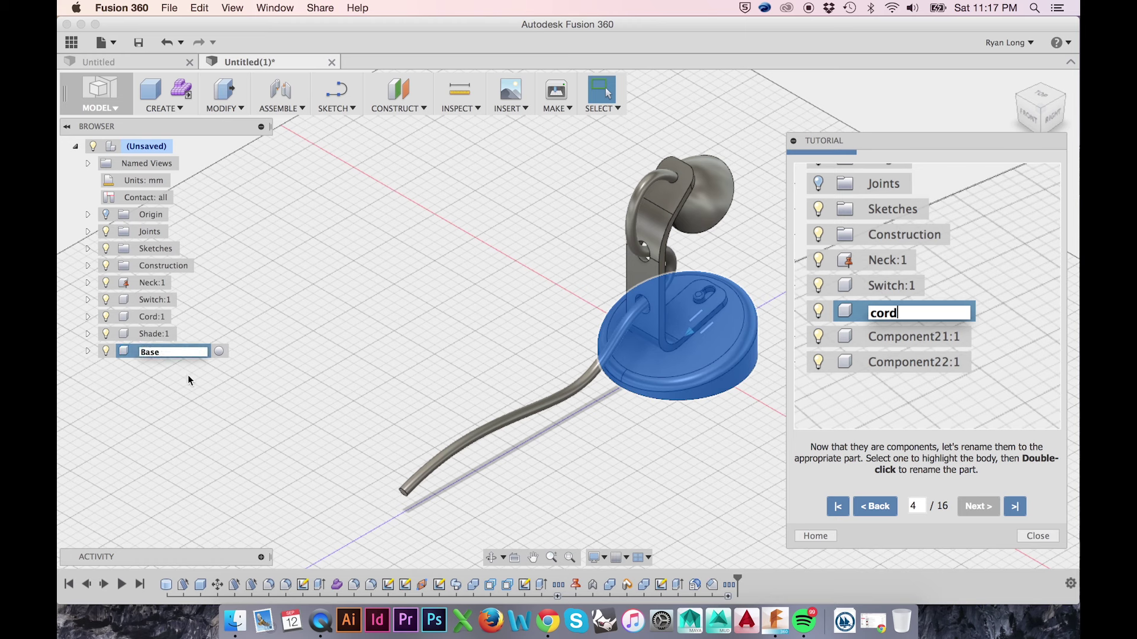
pyautogui.press('Return')
pyautogui.click(978, 506)
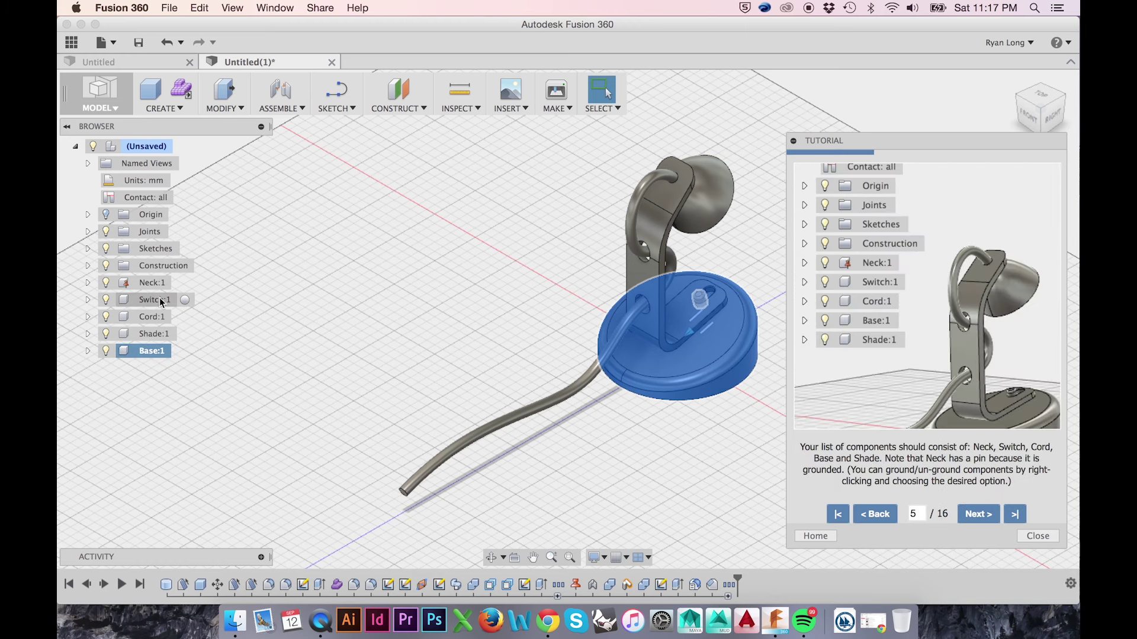
# Review the ground option in the Neck:1 component's context menu
pyautogui.rightClick(160, 286)
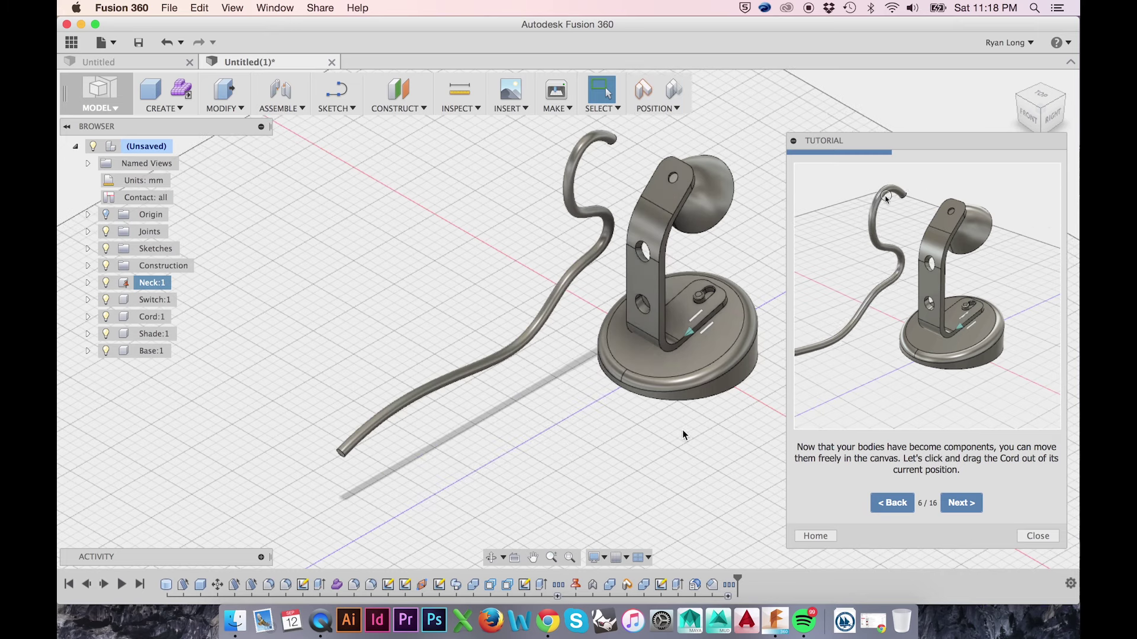
pyautogui.scroll(2, 682, 435)
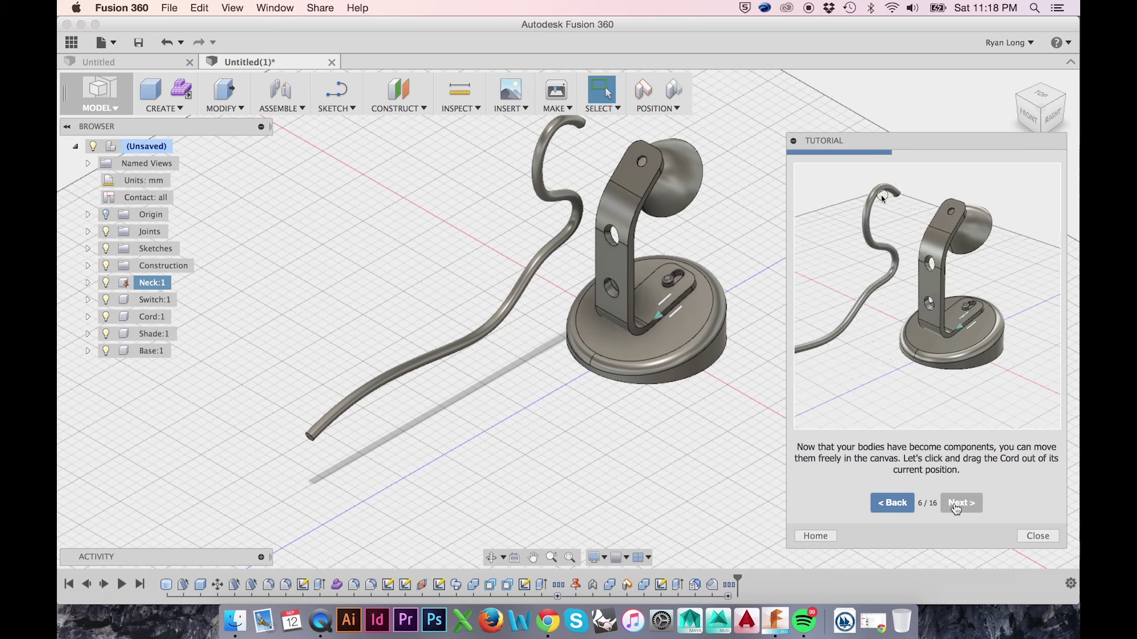
# Advance the tutorial and capture the Cord's moved position as a snapshot
pyautogui.click(960, 503)
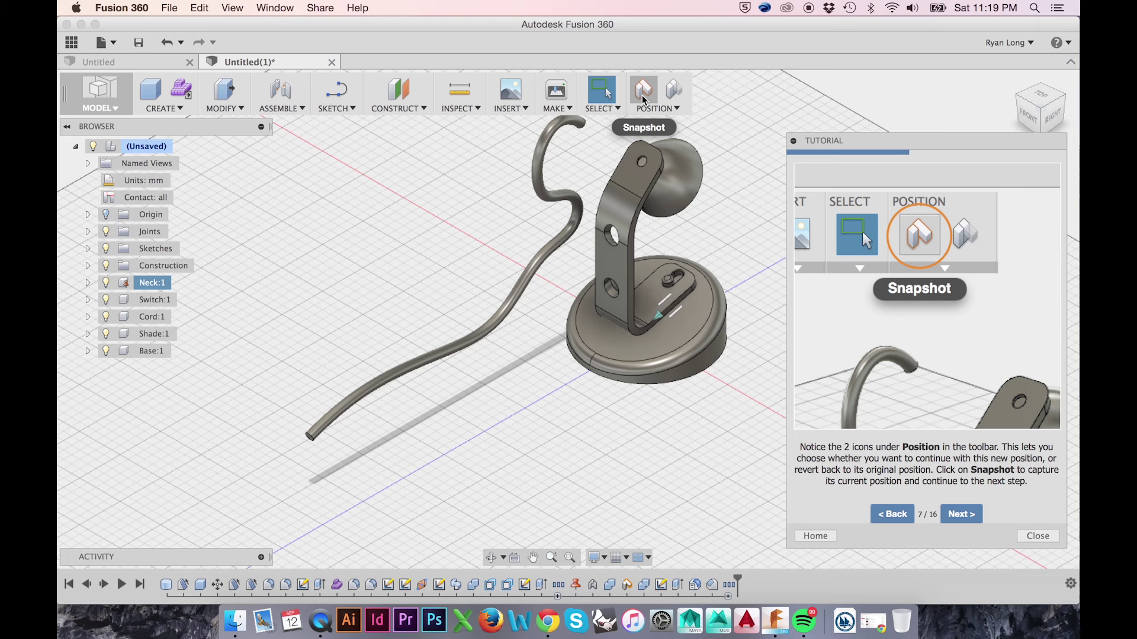
pyautogui.click(643, 97)
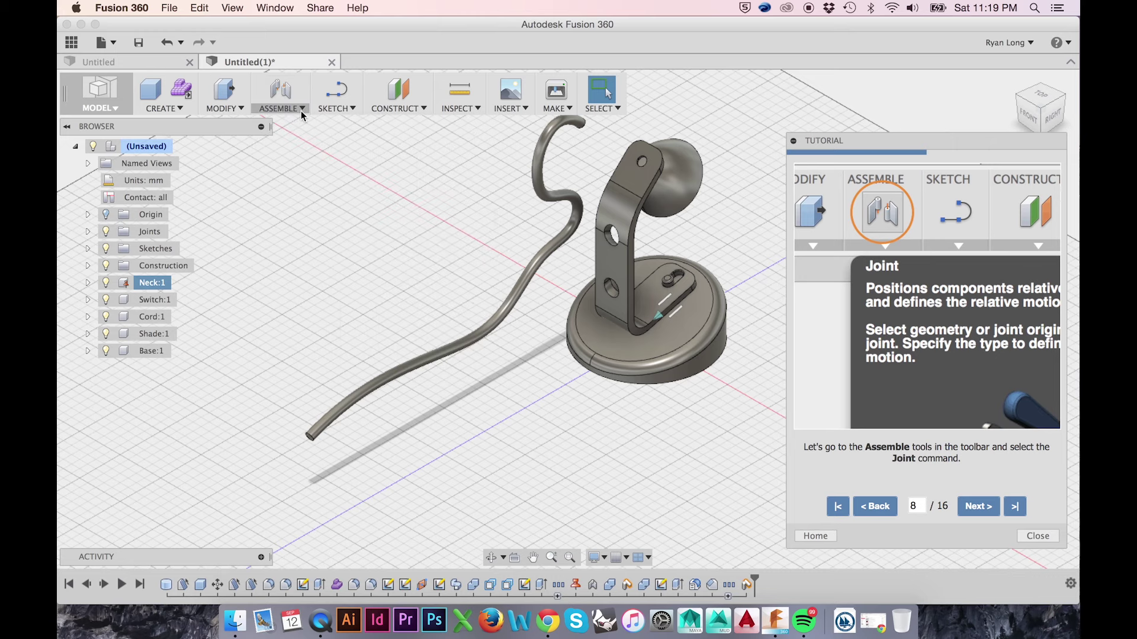
# Join the Cord's tip centre to the Neck's centre point with a Rigid joint
pyautogui.click(301, 108)
pyautogui.click(277, 123)
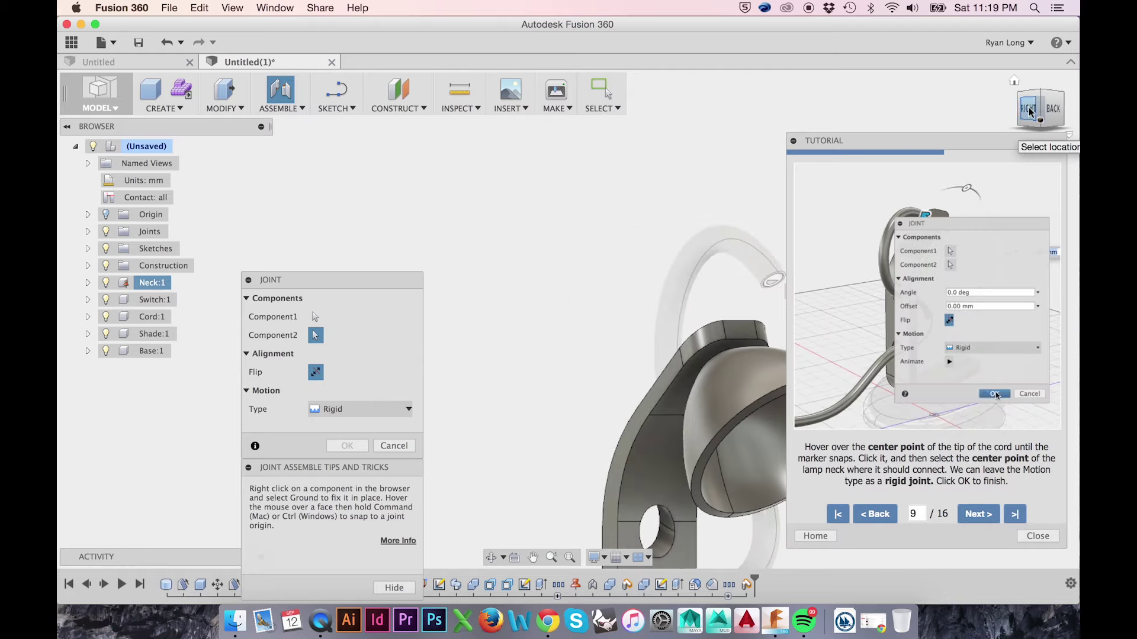
pyautogui.click(1037, 109)
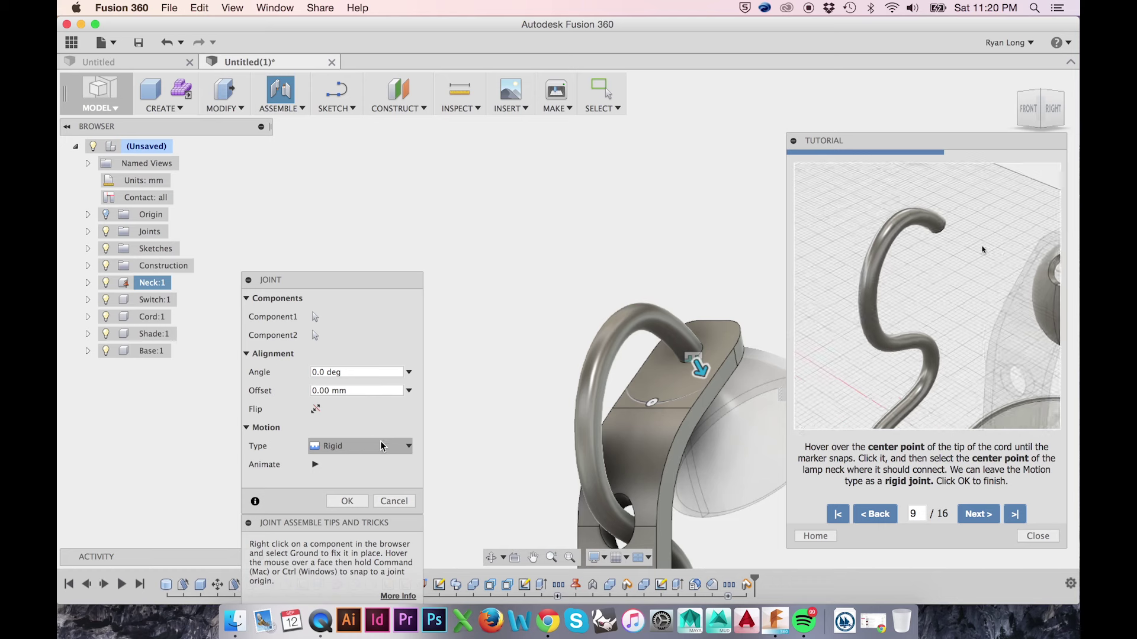
pyautogui.click(346, 501)
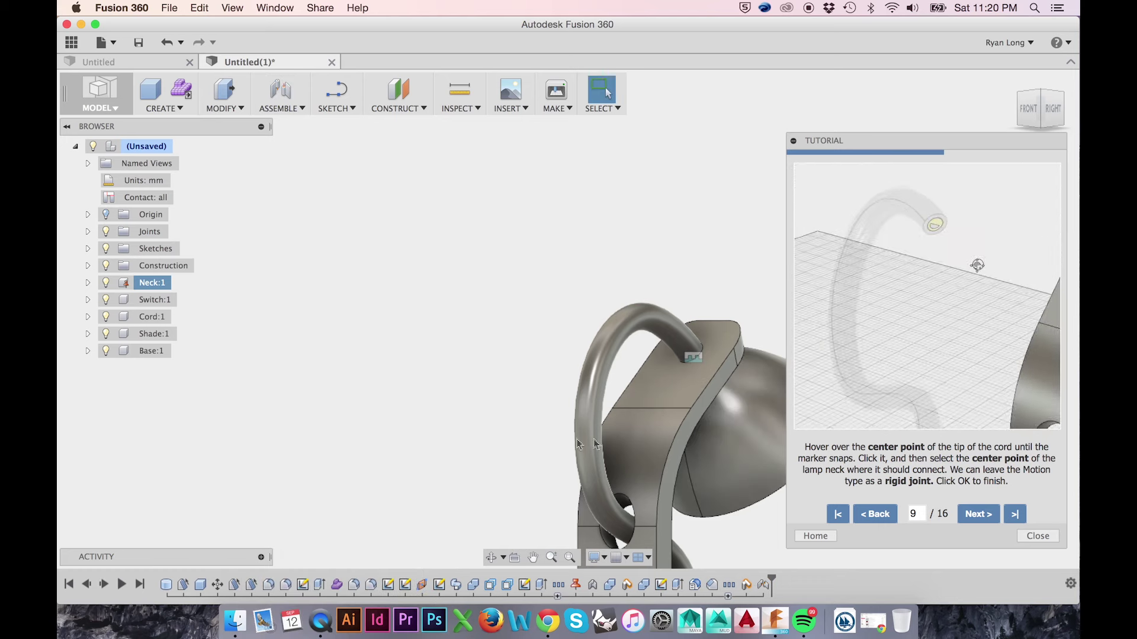
# Set up a Rigid as-built joint between the Neck and the Shade
pyautogui.click(283, 108)
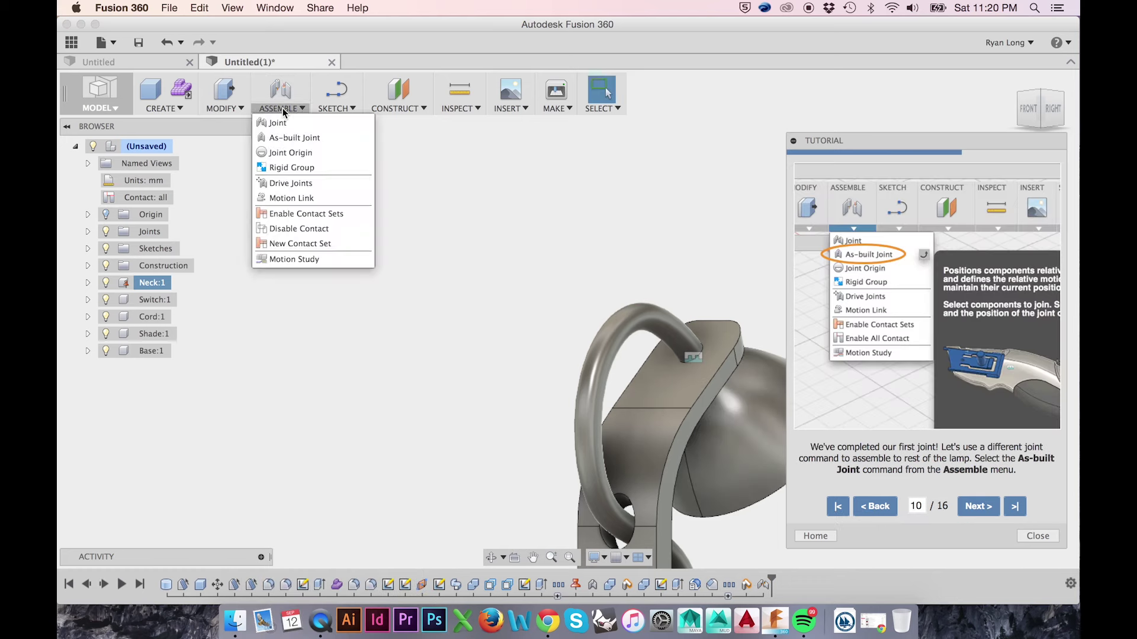
pyautogui.click(293, 139)
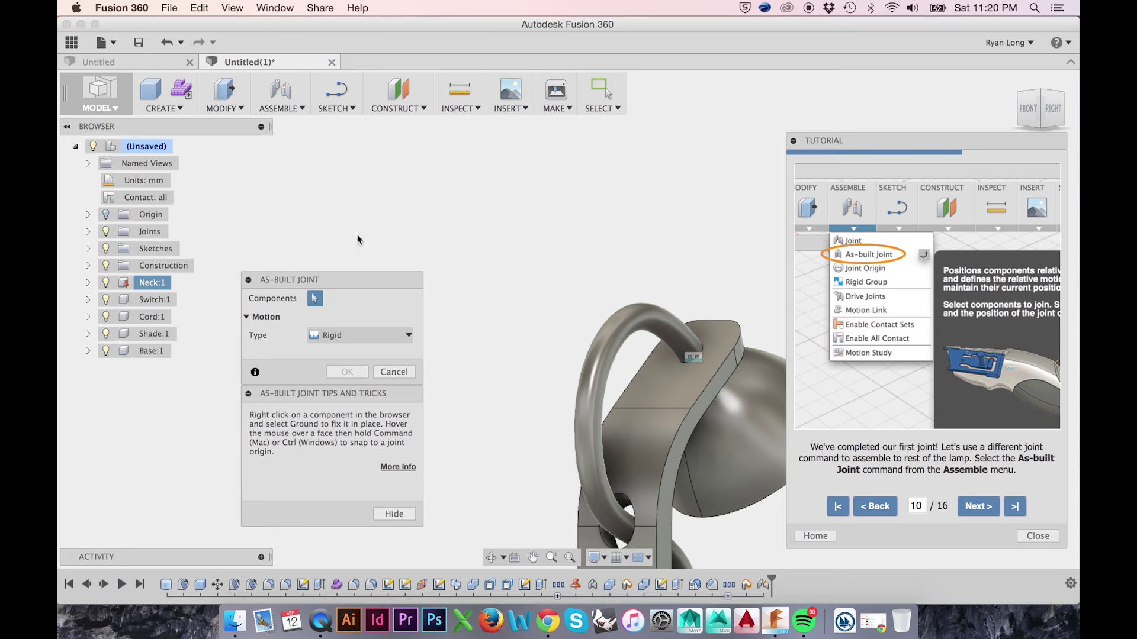
pyautogui.click(979, 506)
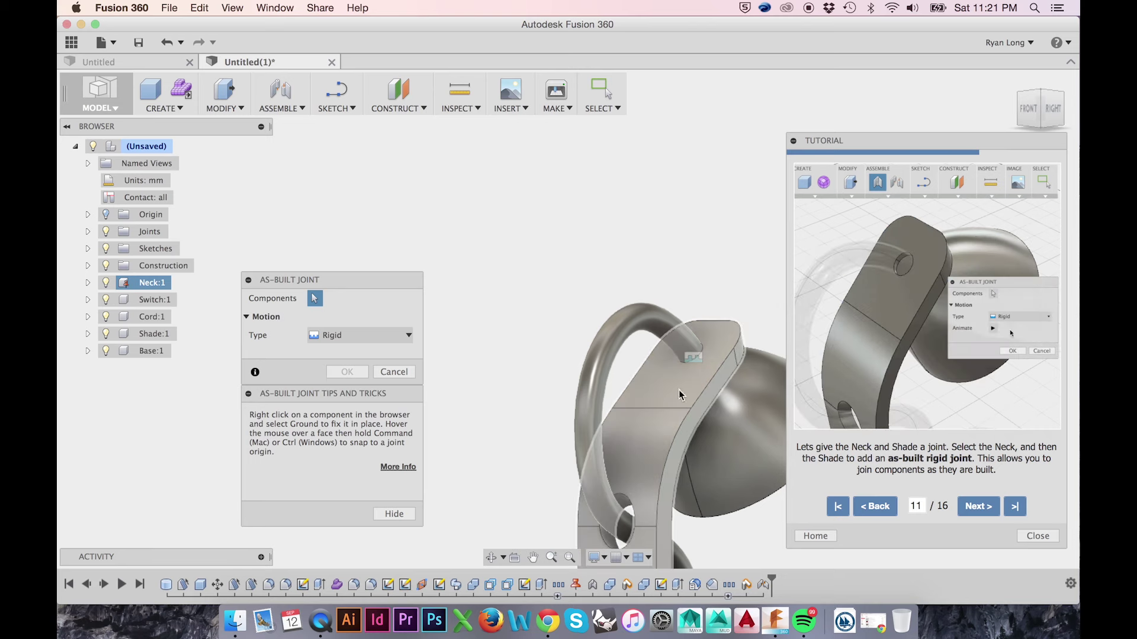
pyautogui.click(721, 410)
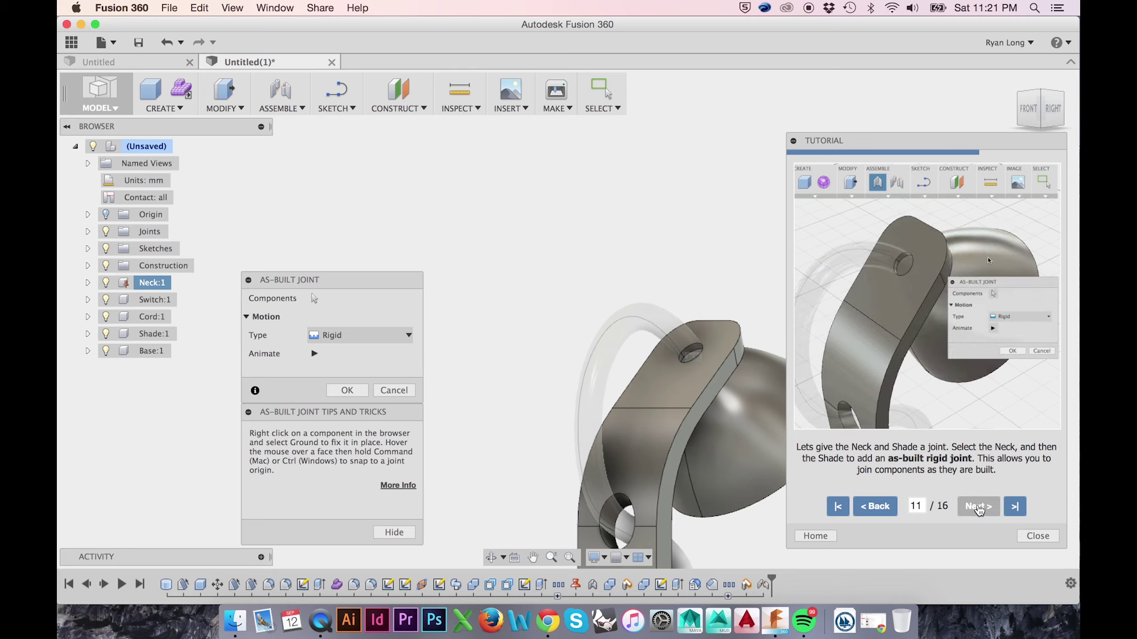
pyautogui.click(406, 336)
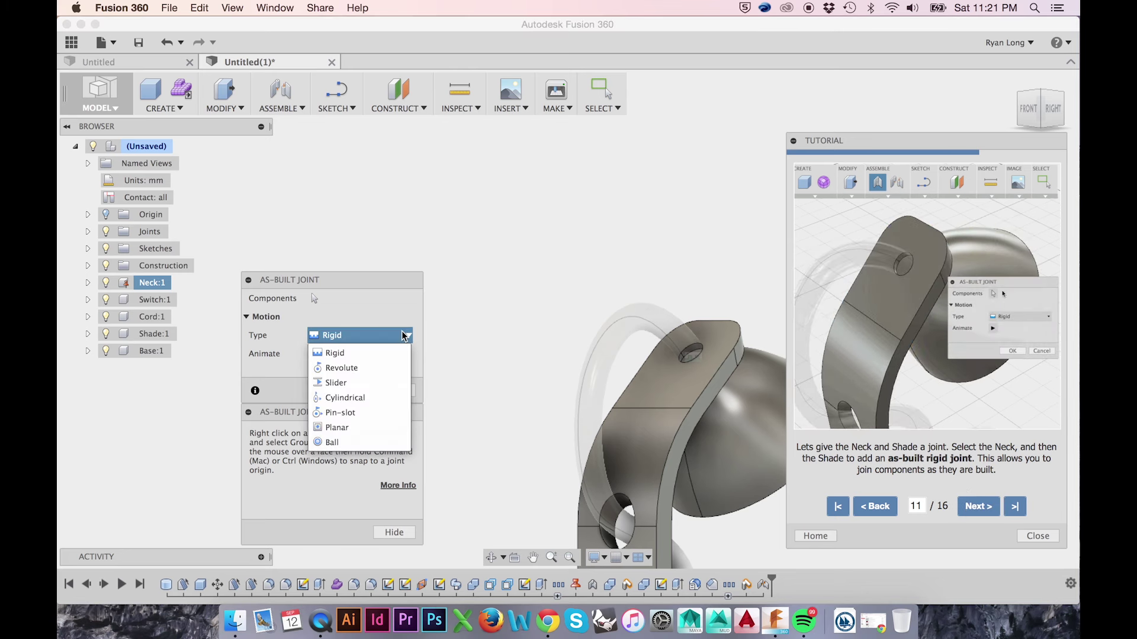
pyautogui.click(405, 336)
pyautogui.click(406, 336)
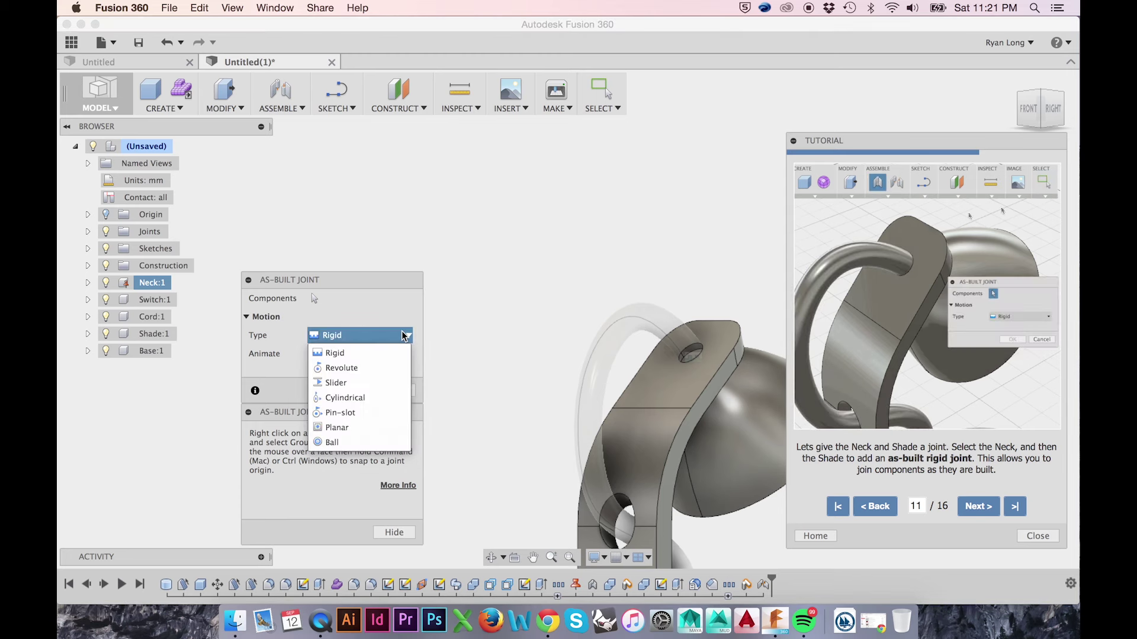
pyautogui.click(405, 336)
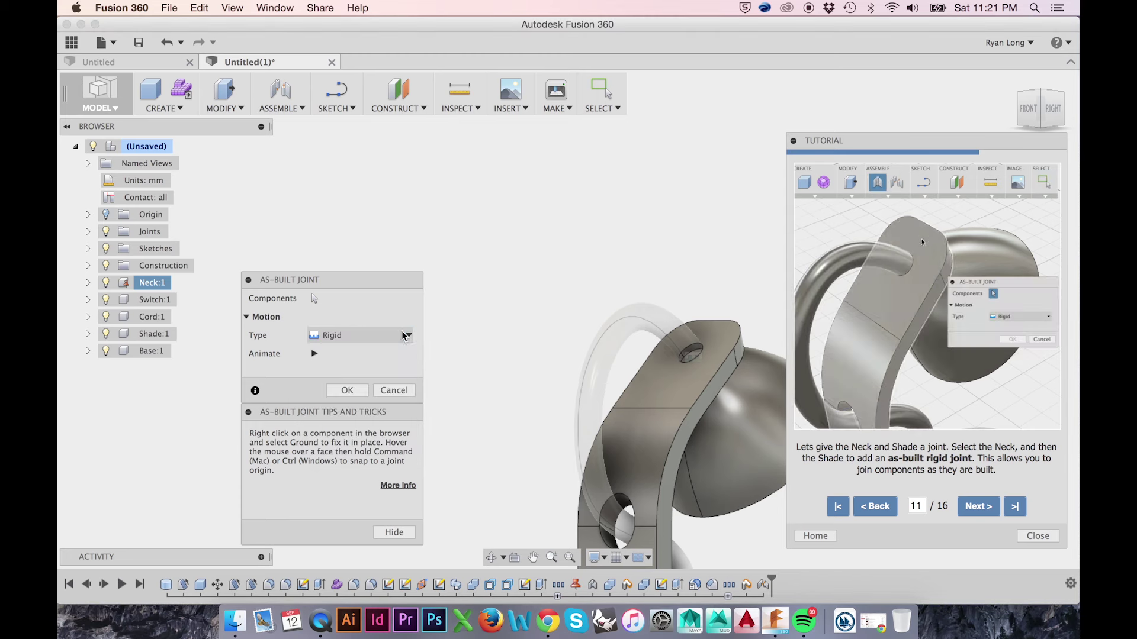
# Confirm the Neck–Shade rigid joint, then add a Rigid as-built joint between Neck and Base
pyautogui.click(348, 391)
pyautogui.click(281, 108)
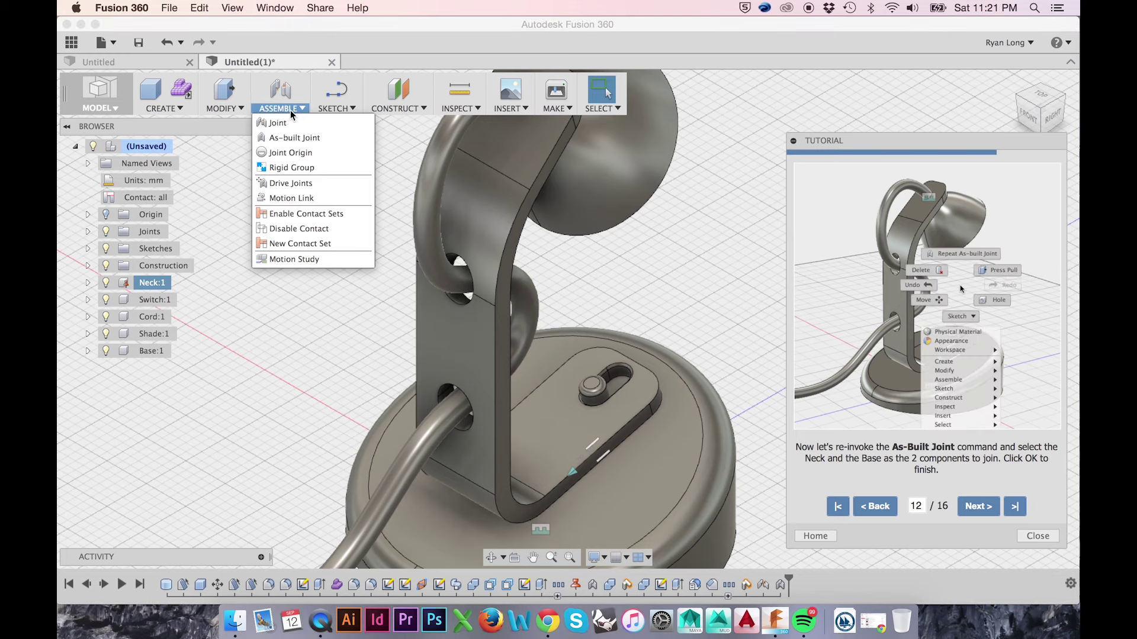
pyautogui.click(294, 137)
pyautogui.click(590, 462)
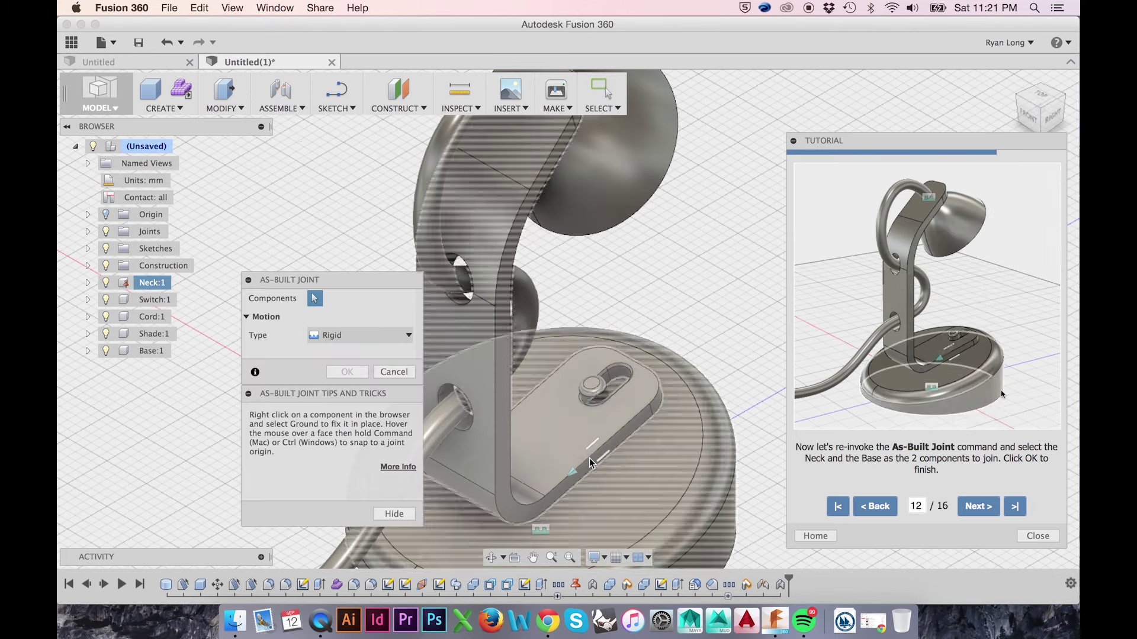
pyautogui.click(589, 463)
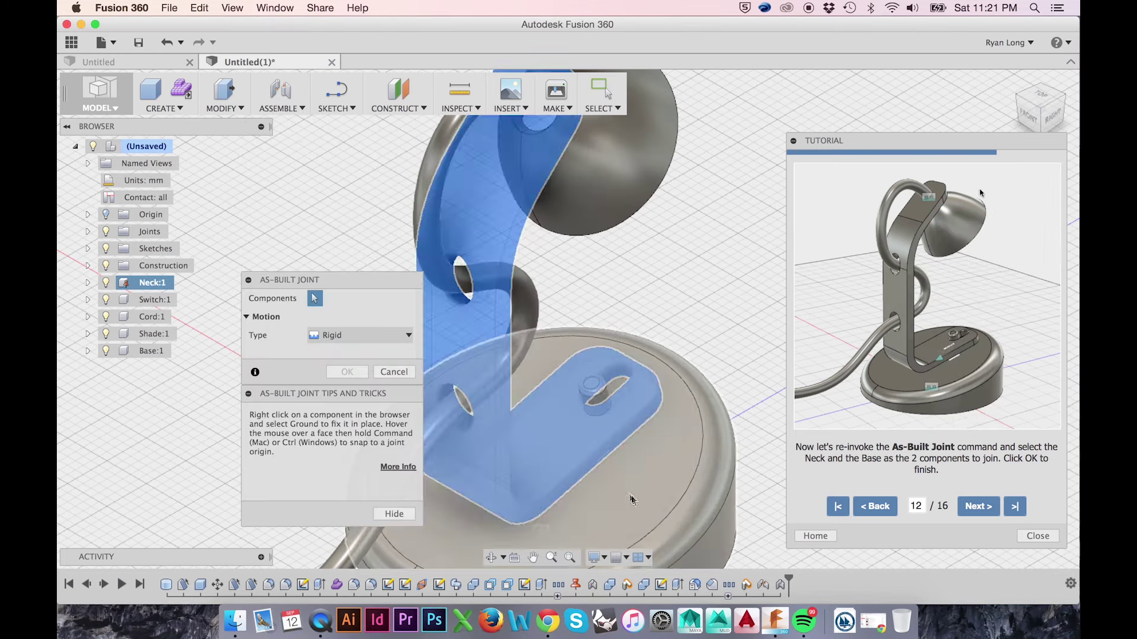
pyautogui.click(636, 498)
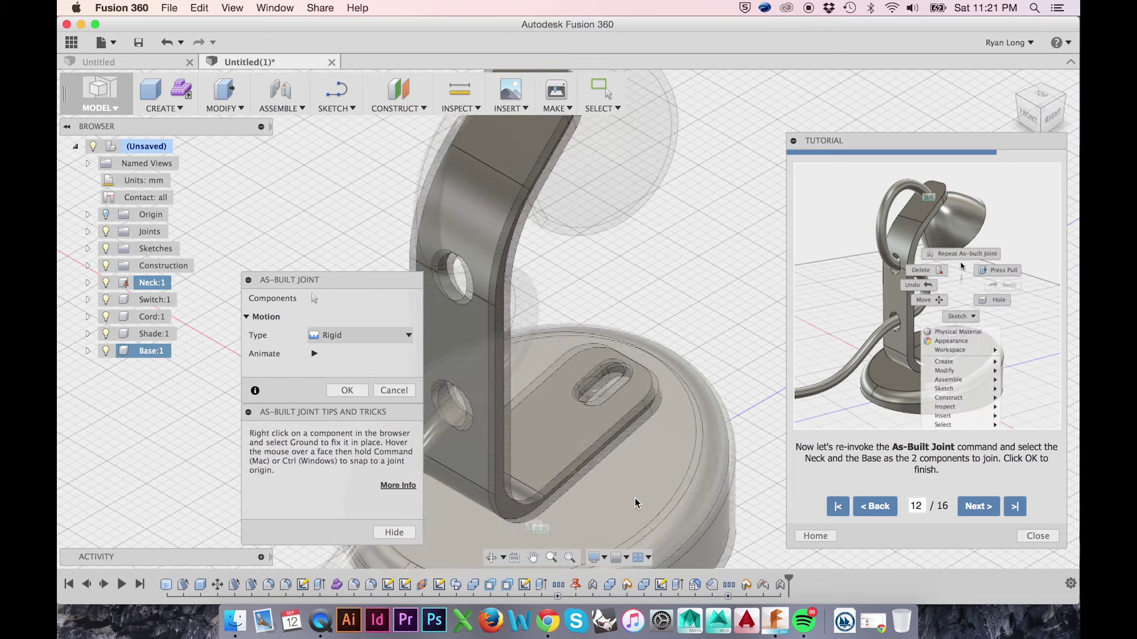
pyautogui.click(634, 498)
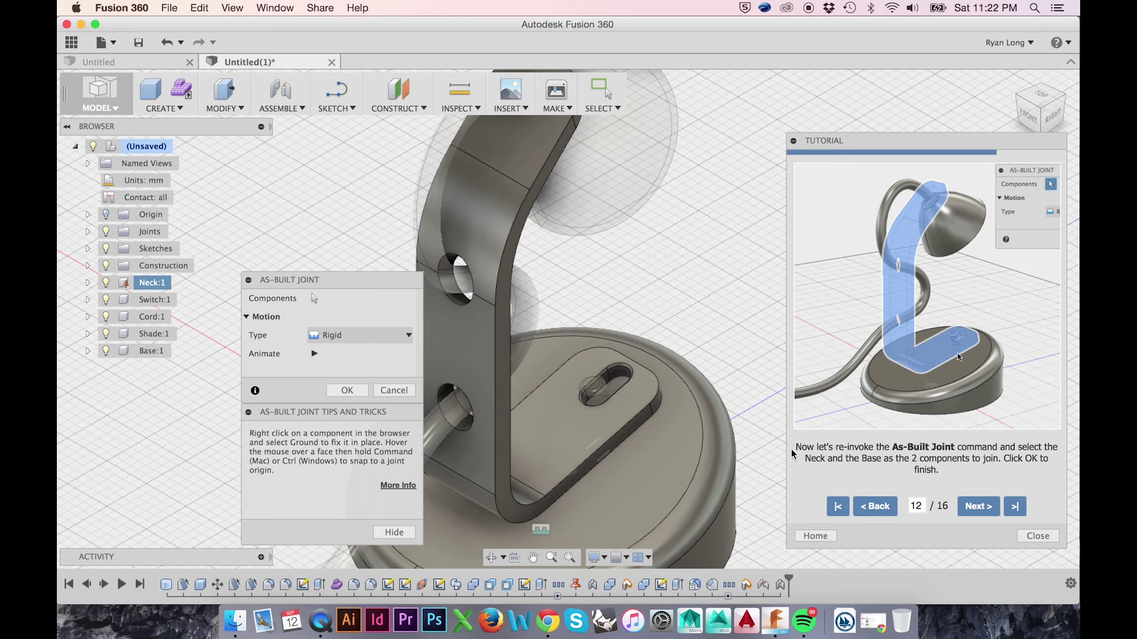
pyautogui.click(336, 390)
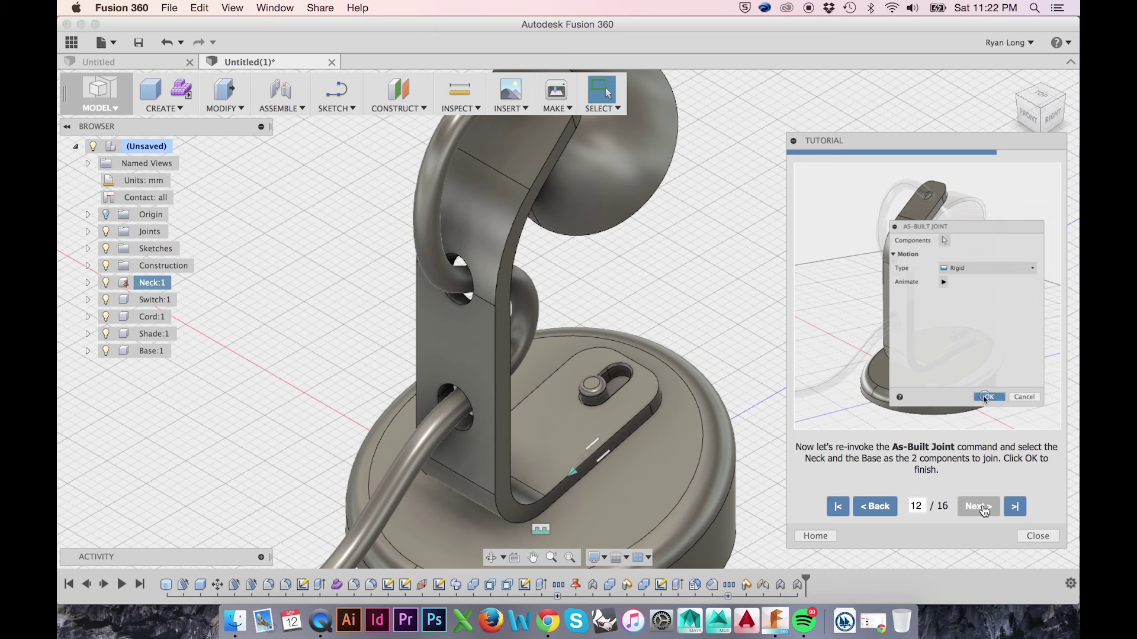
# Advance the tutorial and hide the Joints folder so joint markers disappear
pyautogui.click(978, 507)
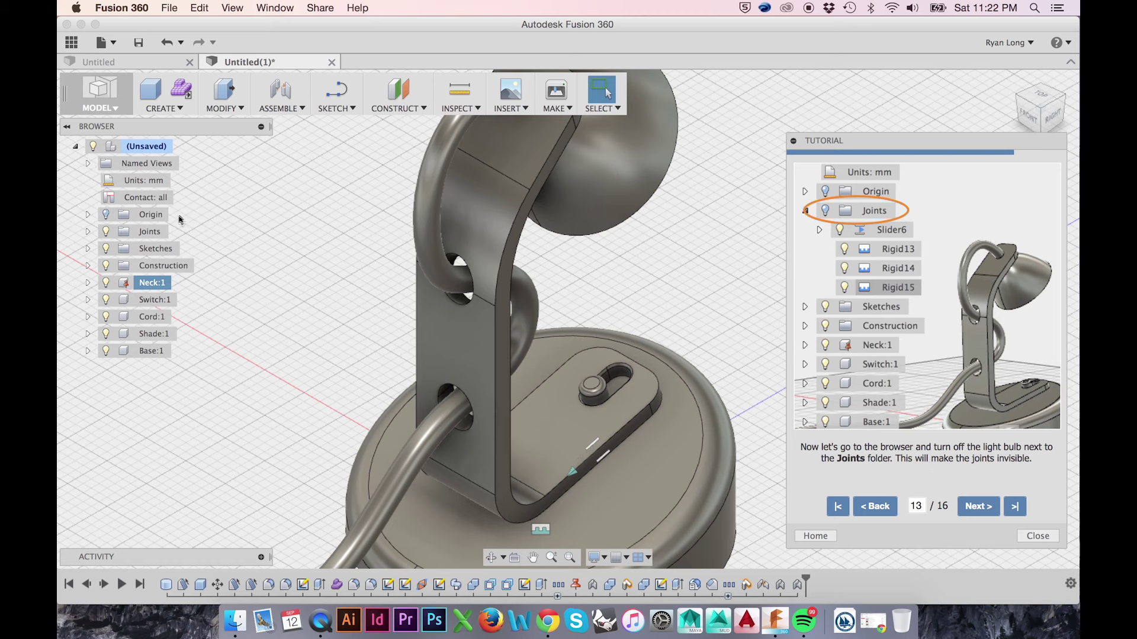
pyautogui.click(106, 232)
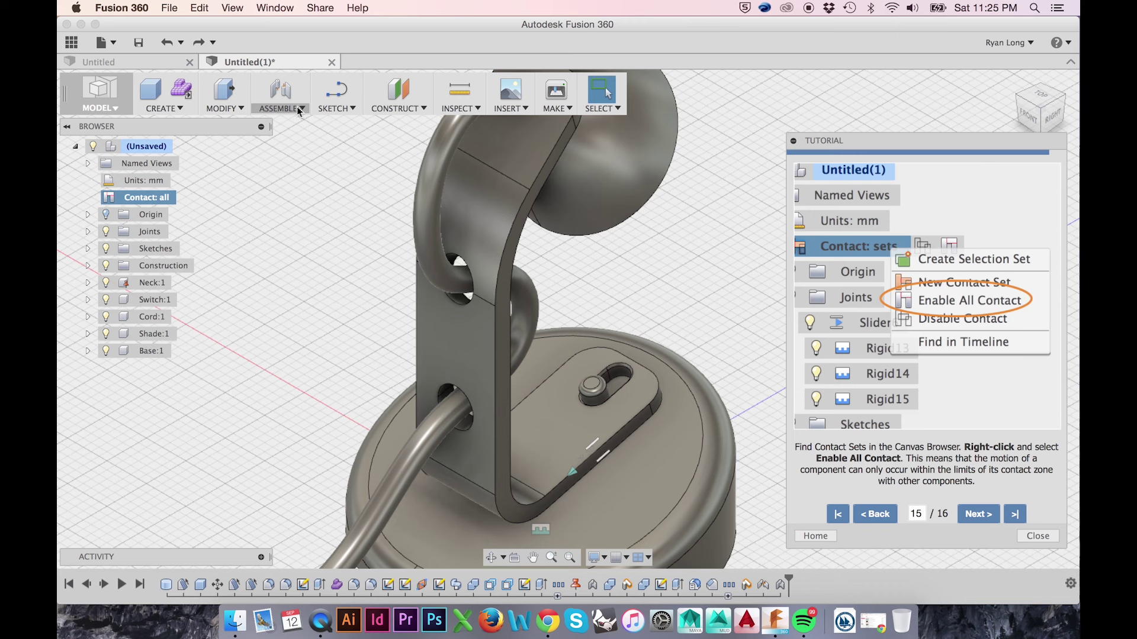
pyautogui.click(281, 108)
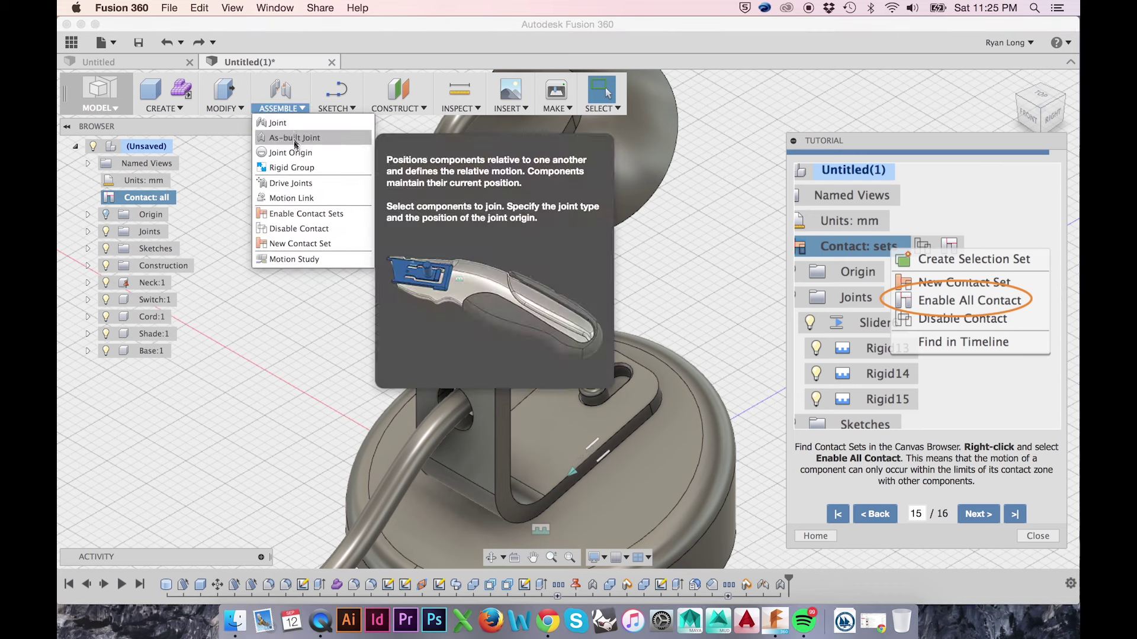
# Enable Contact Sets, then change the browser's contact setting to Enable All Contact
pyautogui.click(302, 210)
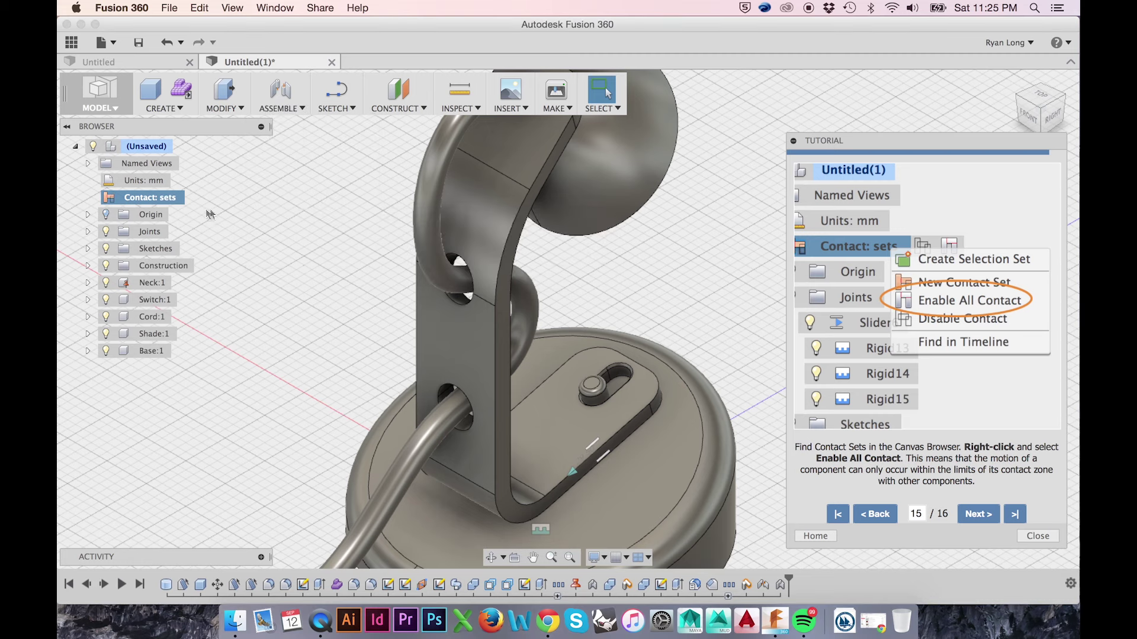
pyautogui.rightClick(180, 204)
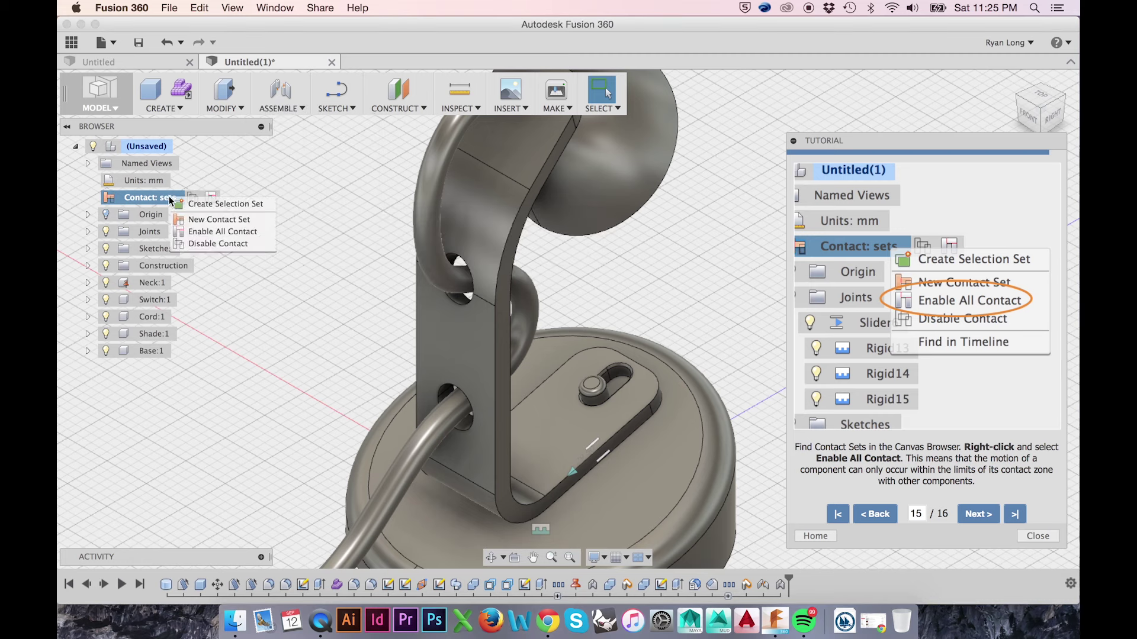
pyautogui.click(239, 232)
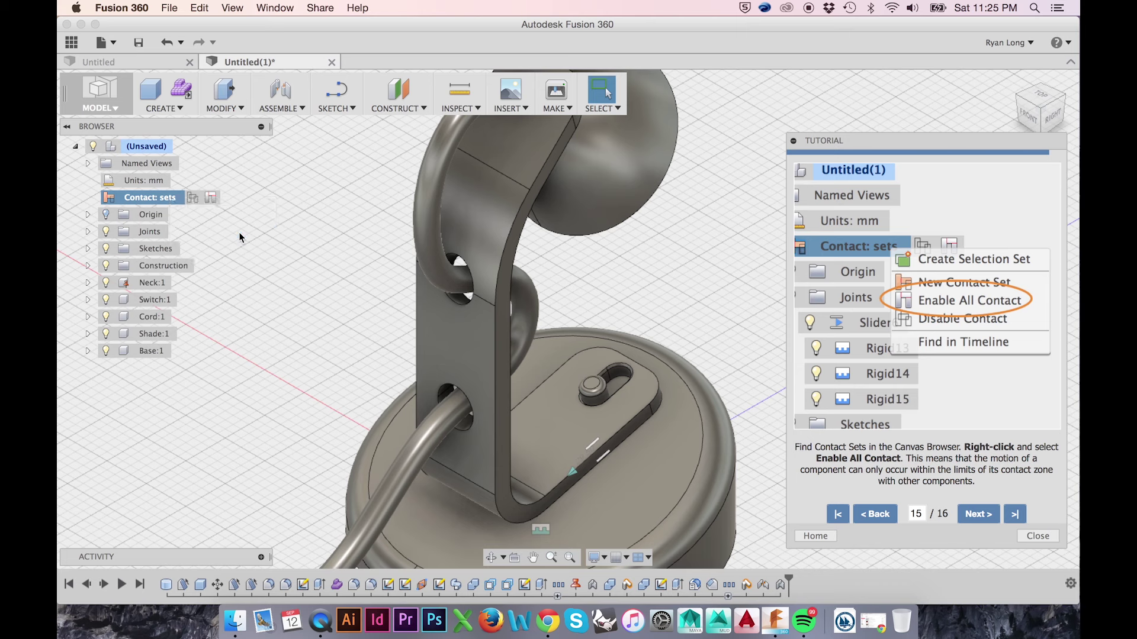
pyautogui.click(105, 234)
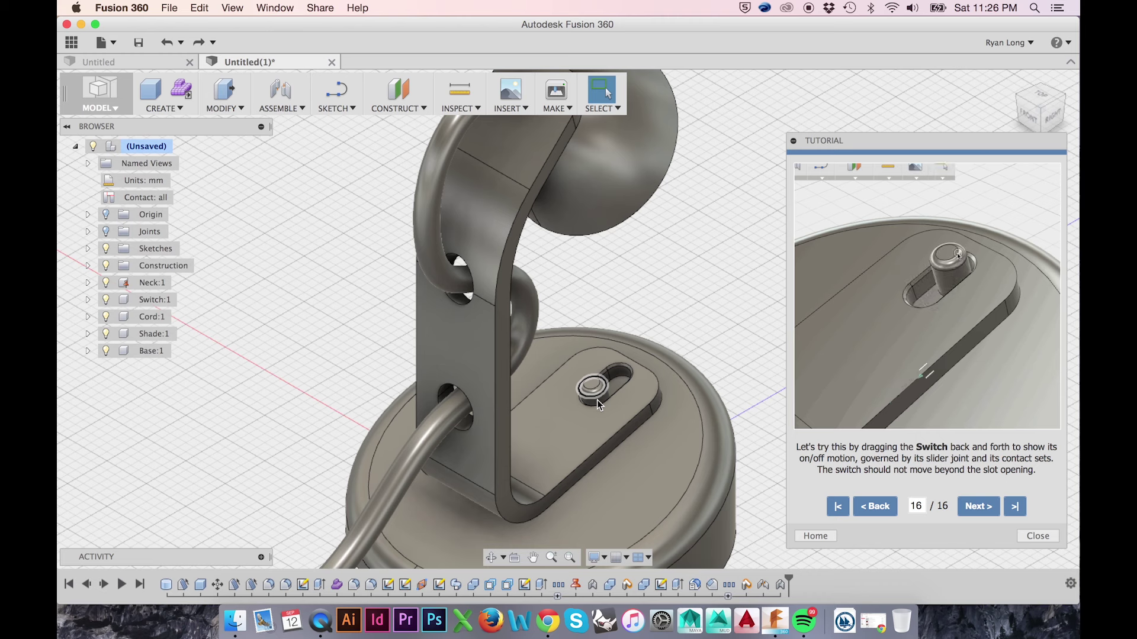
# Slide the switch knob up, down and up again along its slot in the base
pyautogui.moveTo(597, 399); pyautogui.dragTo(641, 362)
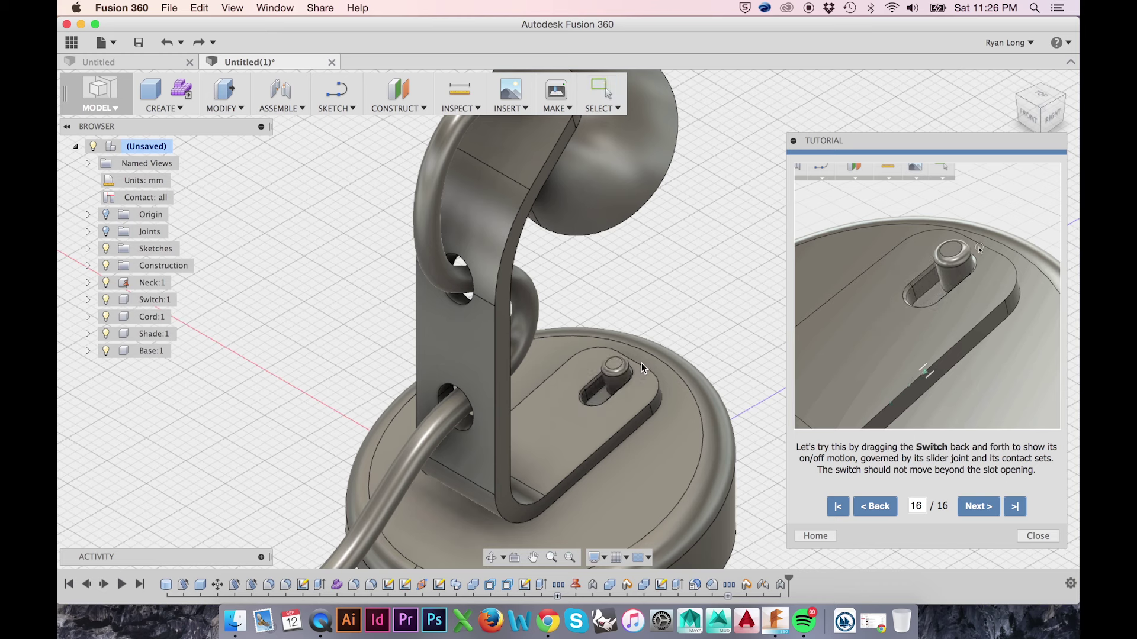
pyautogui.moveTo(642, 363); pyautogui.dragTo(597, 400)
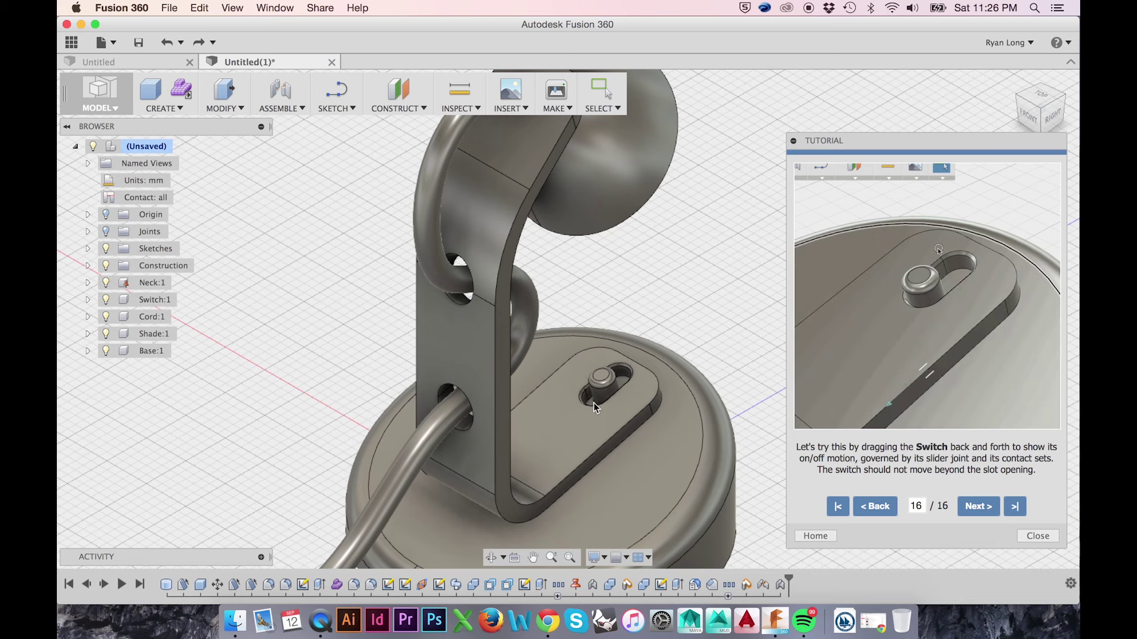
pyautogui.moveTo(593, 395); pyautogui.dragTo(618, 379)
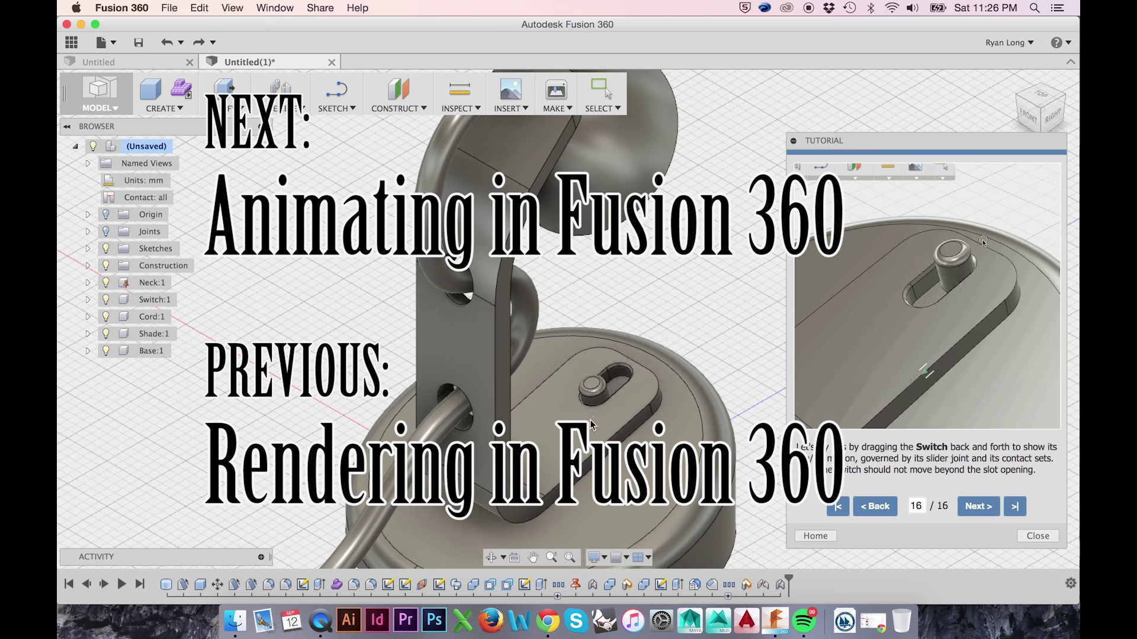
# Slide the switch between the slot's upper and lower ends, confirming it stays in the opening
pyautogui.moveTo(594, 384)
pyautogui.mouseDown()
pyautogui.moveTo(633, 369)
pyautogui.moveTo(606, 404)
pyautogui.moveTo(646, 366)
pyautogui.mouseUp()
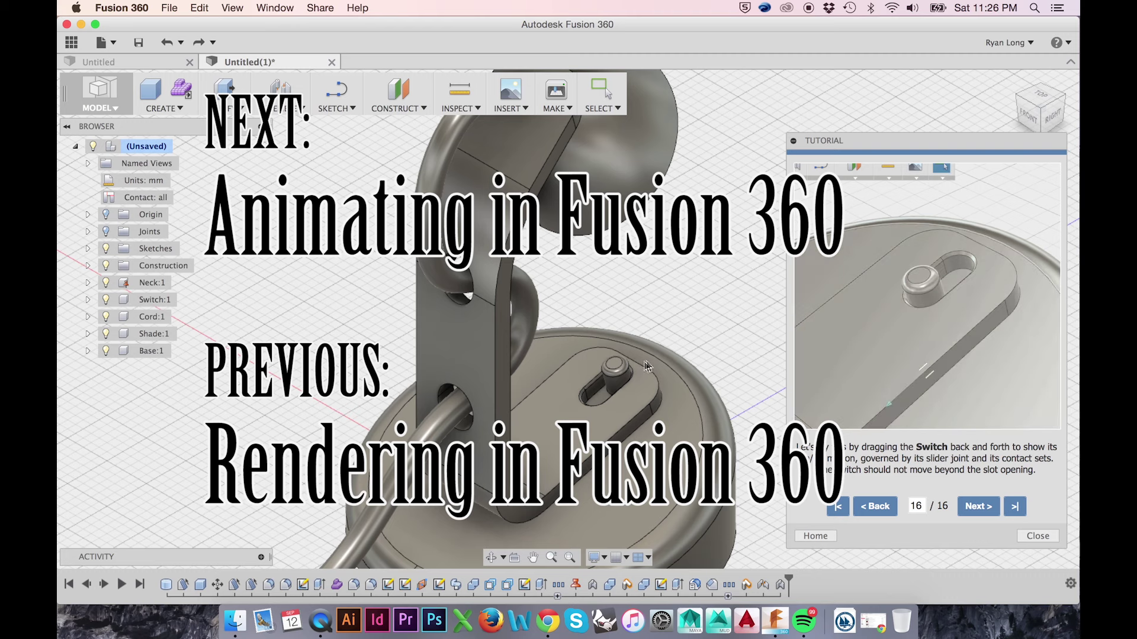
pyautogui.moveTo(646, 365); pyautogui.dragTo(614, 400)
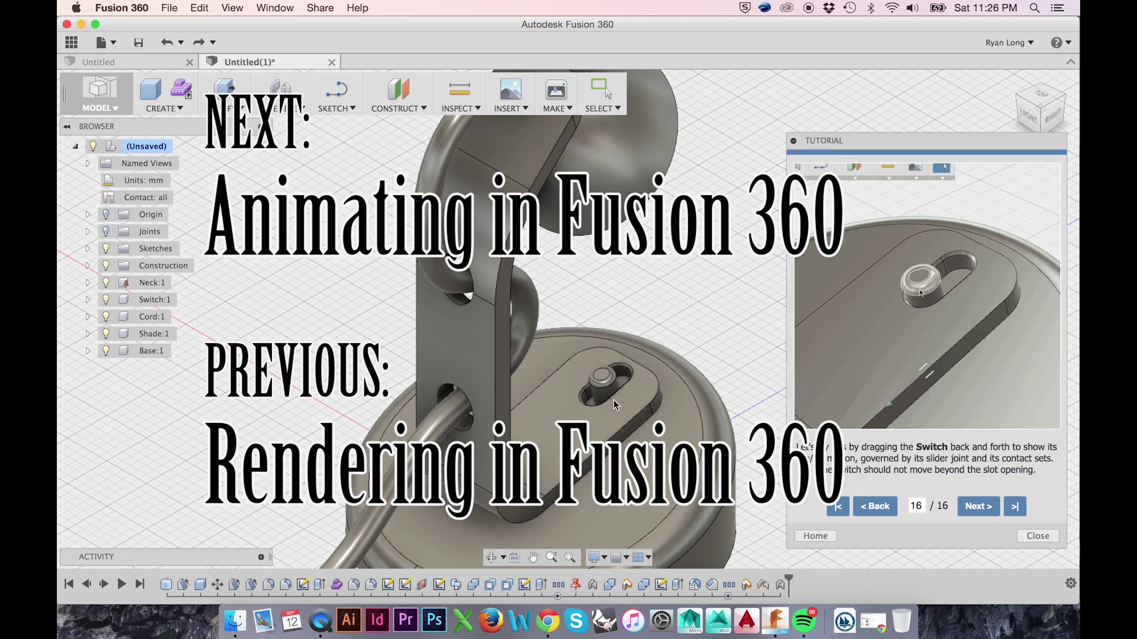
pyautogui.moveTo(613, 400); pyautogui.dragTo(650, 380)
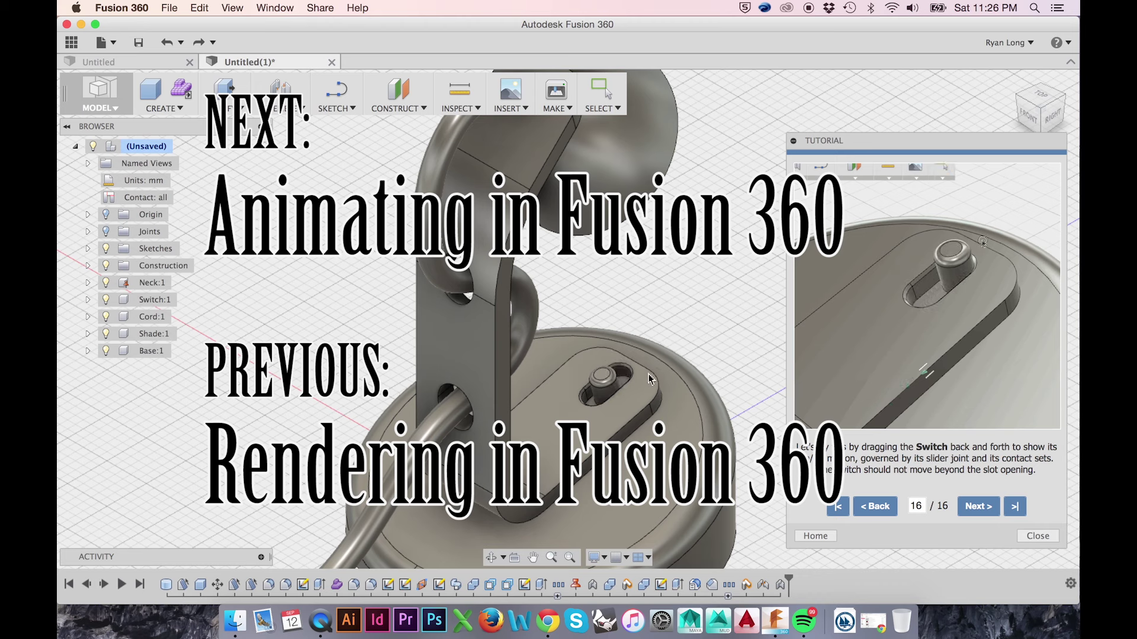